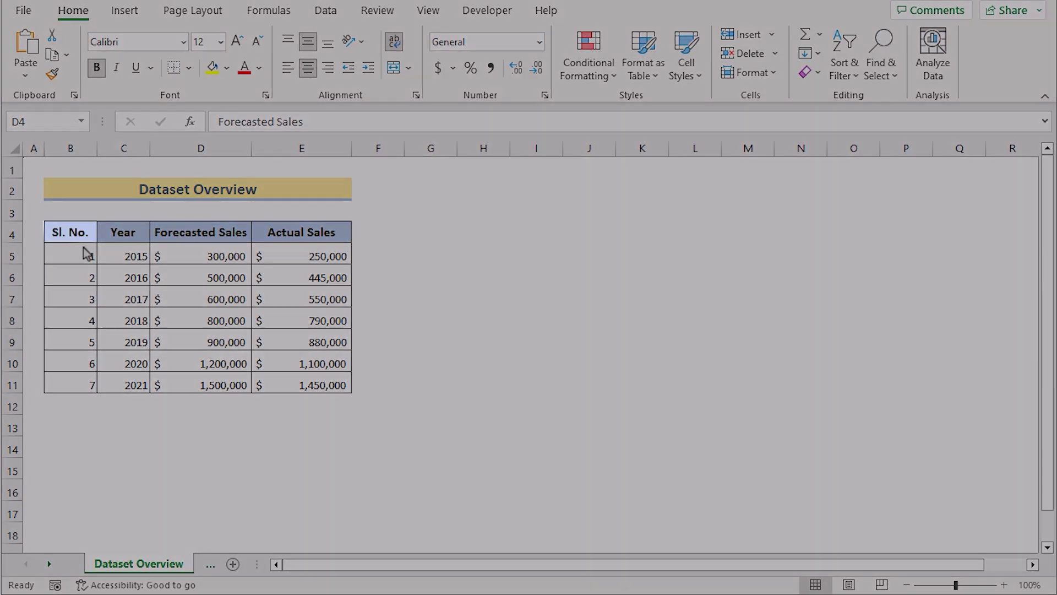
Highlight the Sl. No., Year, Forecasted Sales and Actual Sales headers of the sales table.
left_click_drag(66, 234, 124, 236)
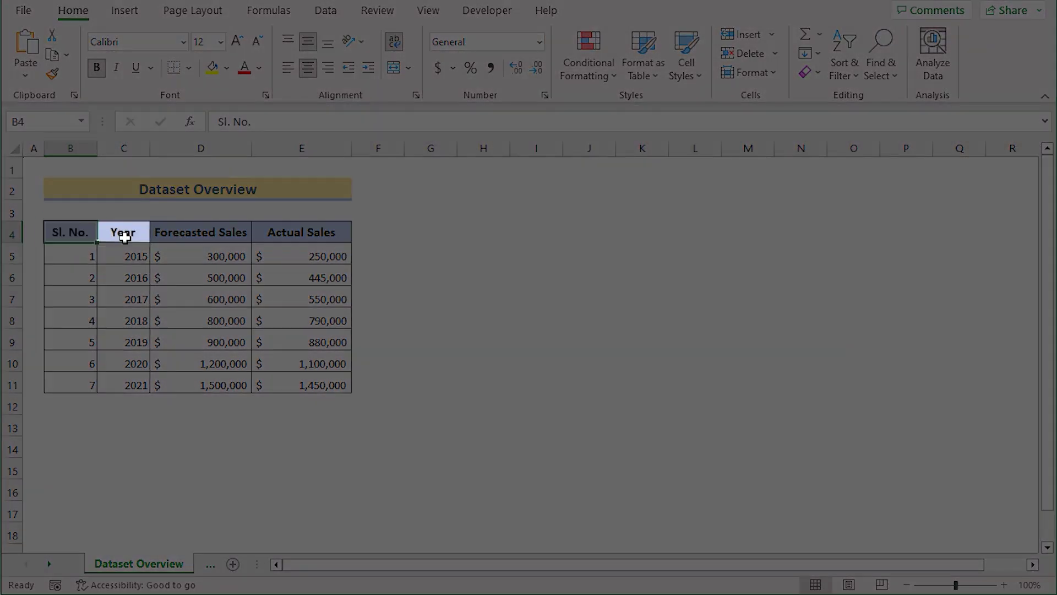
left_click(198, 232)
left_click(334, 241)
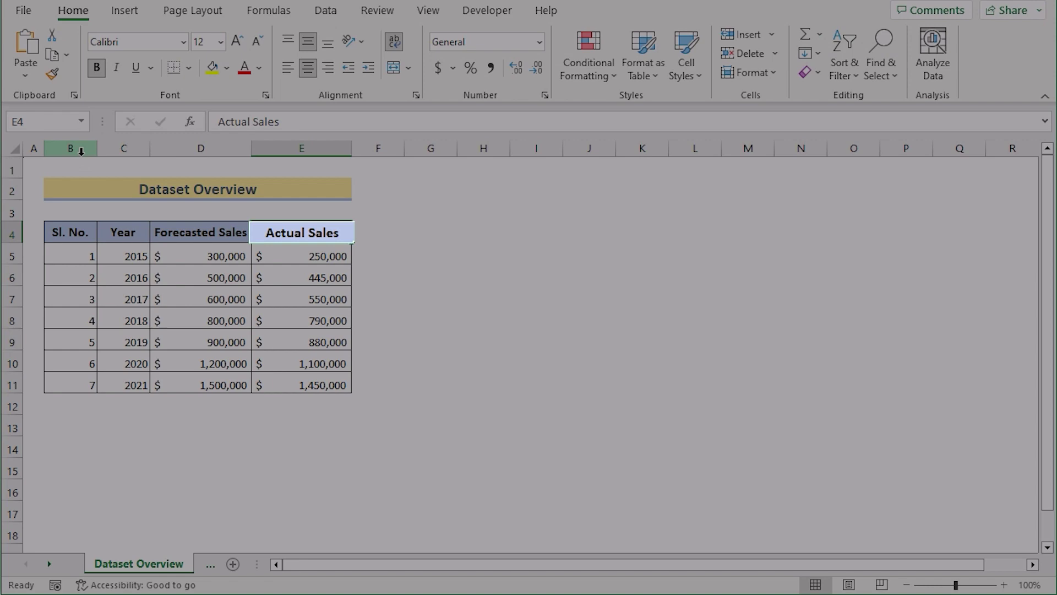
Select columns B through the Actual Sales column, then clear the selection.
left_click(81, 151)
left_click(124, 147)
left_click(187, 146)
left_click_drag(204, 146, 282, 151)
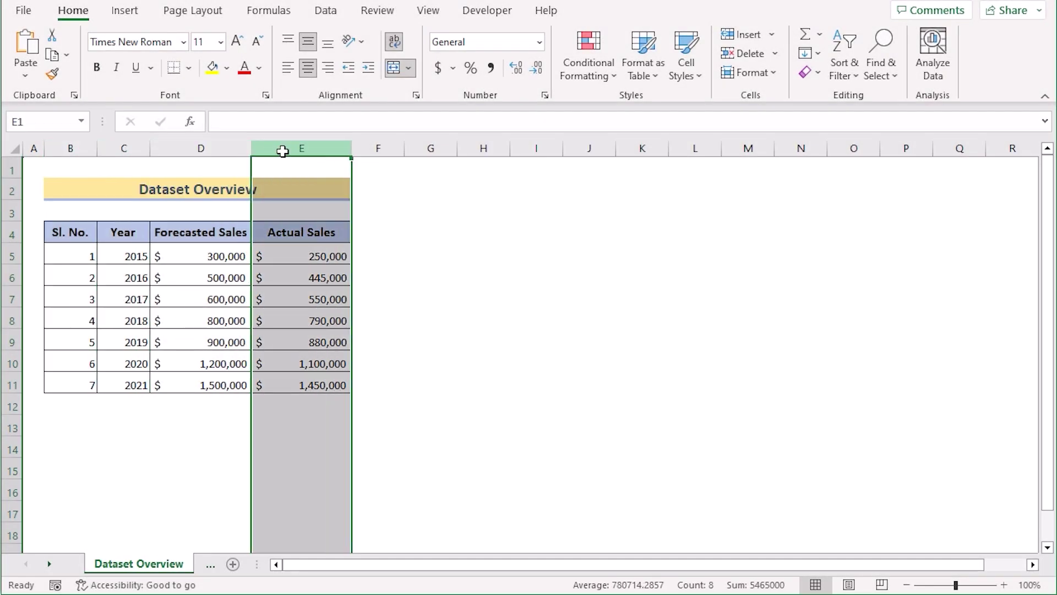
left_click(431, 382)
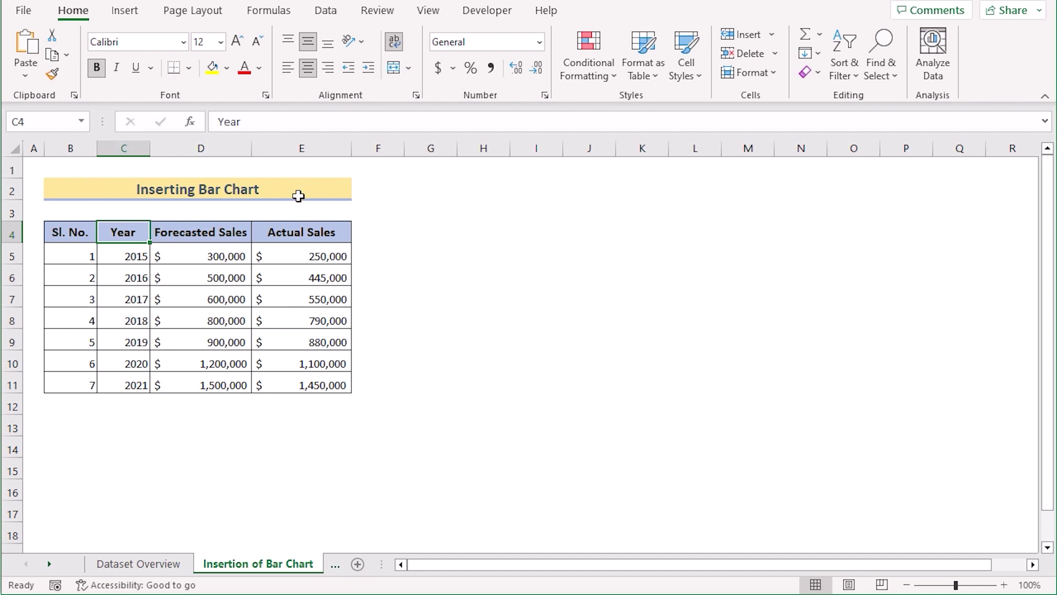
Insert a clustered 2-D bar chart from Year, Forecasted and Actual Sales, placed beside the table.
left_click(325, 386, "shift")
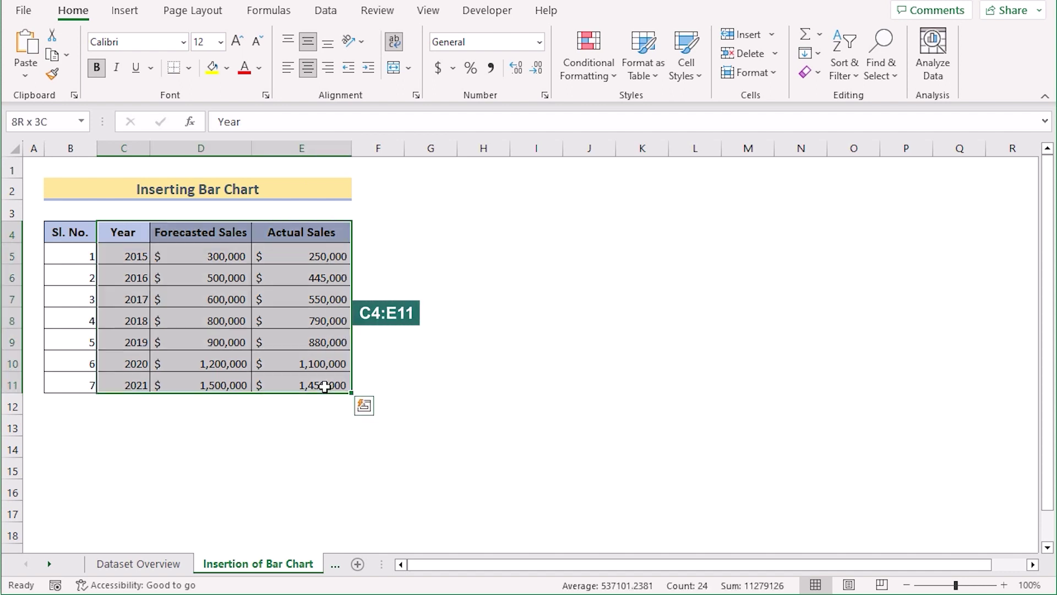
left_click(127, 17)
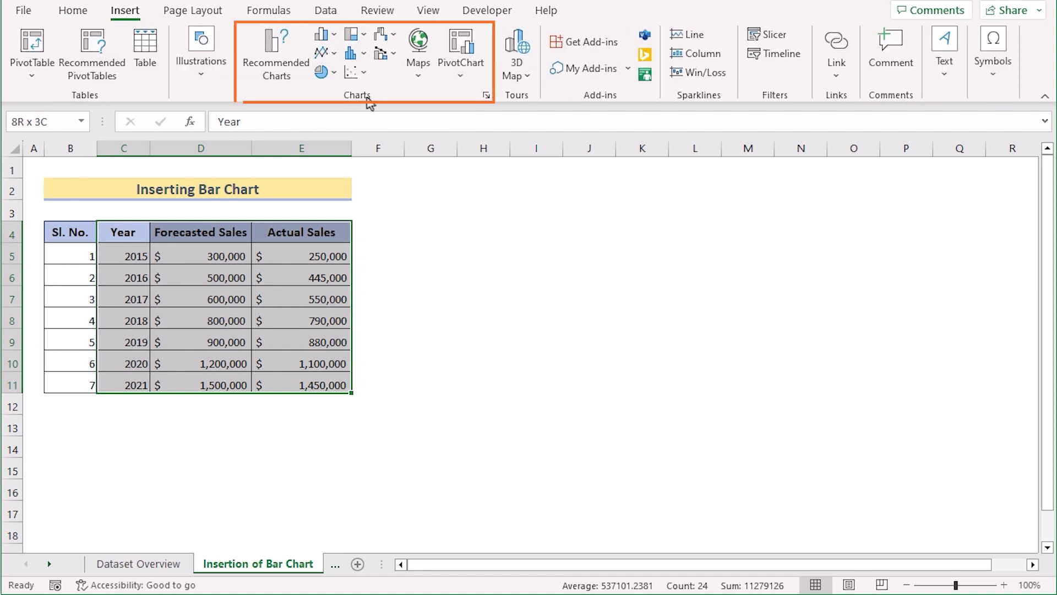
left_click(335, 36)
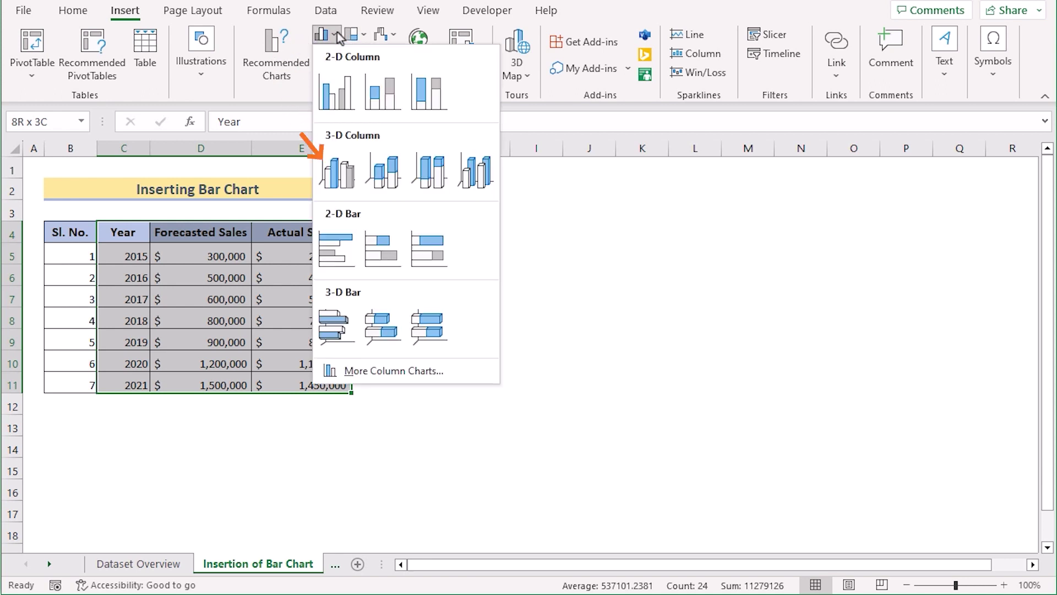
left_click(345, 242)
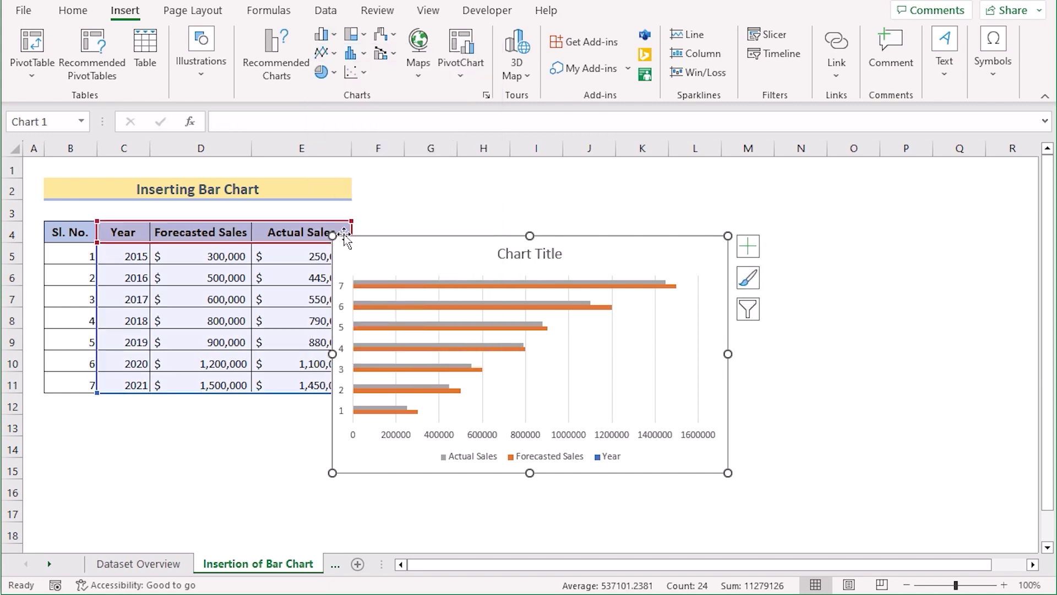
left_click_drag(456, 235, 523, 178)
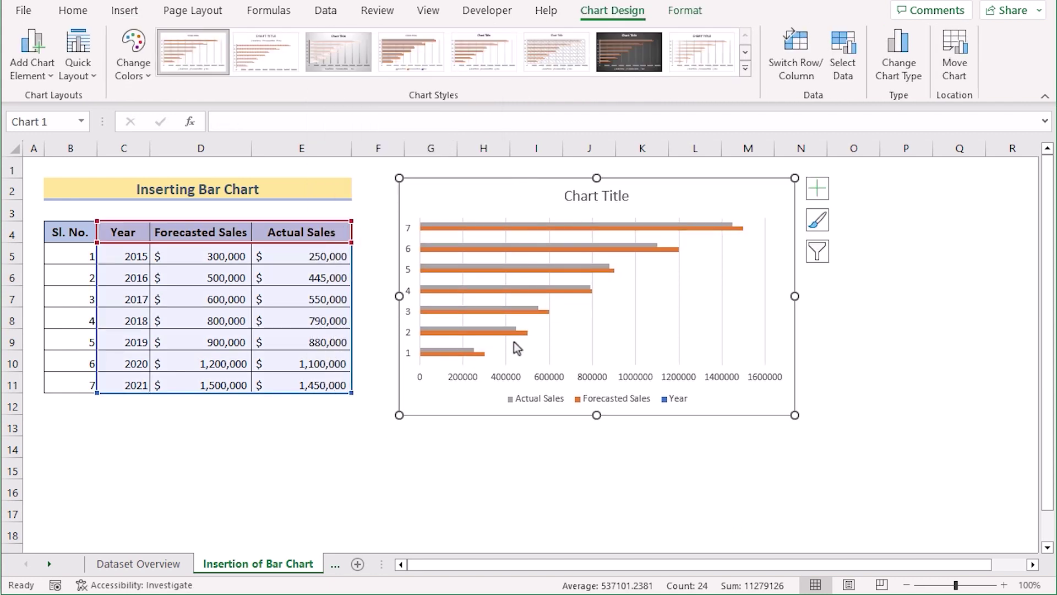
mouse_move(492, 333)
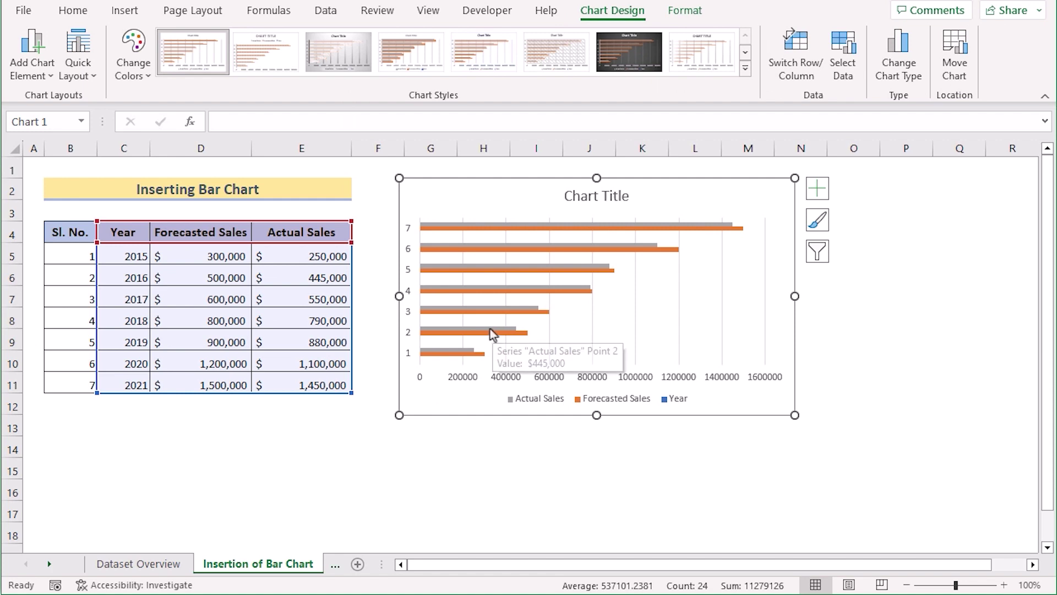
Format the Actual Sales series with a solid fill and a solid-line border.
left_click(529, 311)
right_click(529, 311)
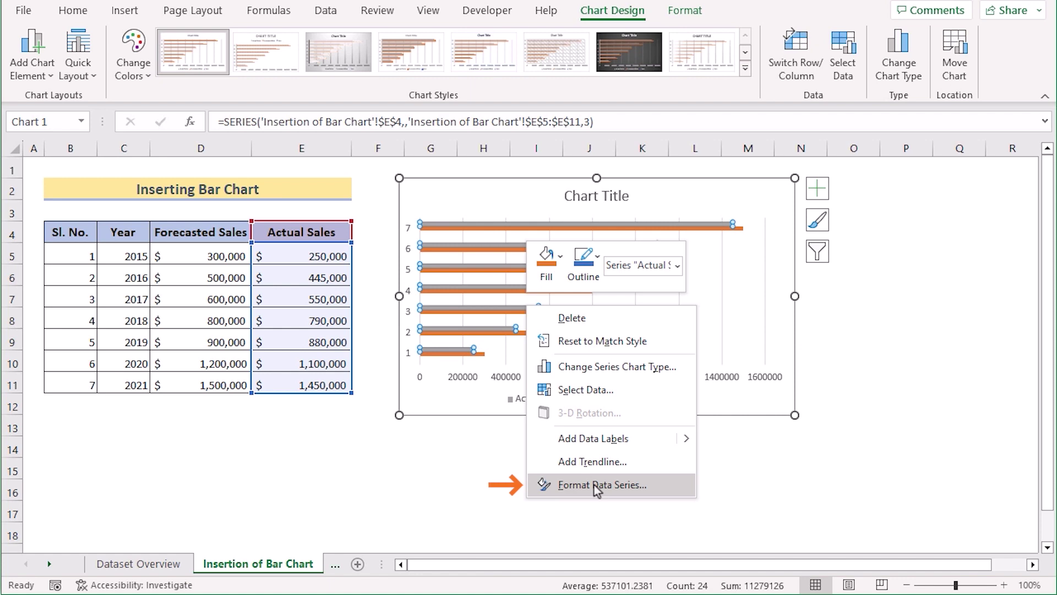
left_click(632, 490)
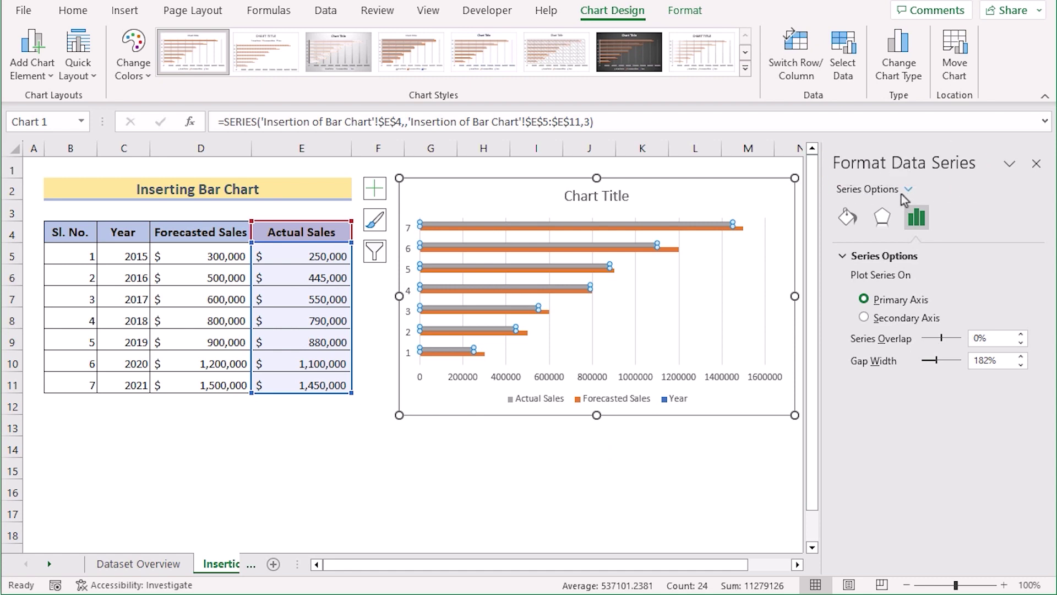
left_click(853, 223)
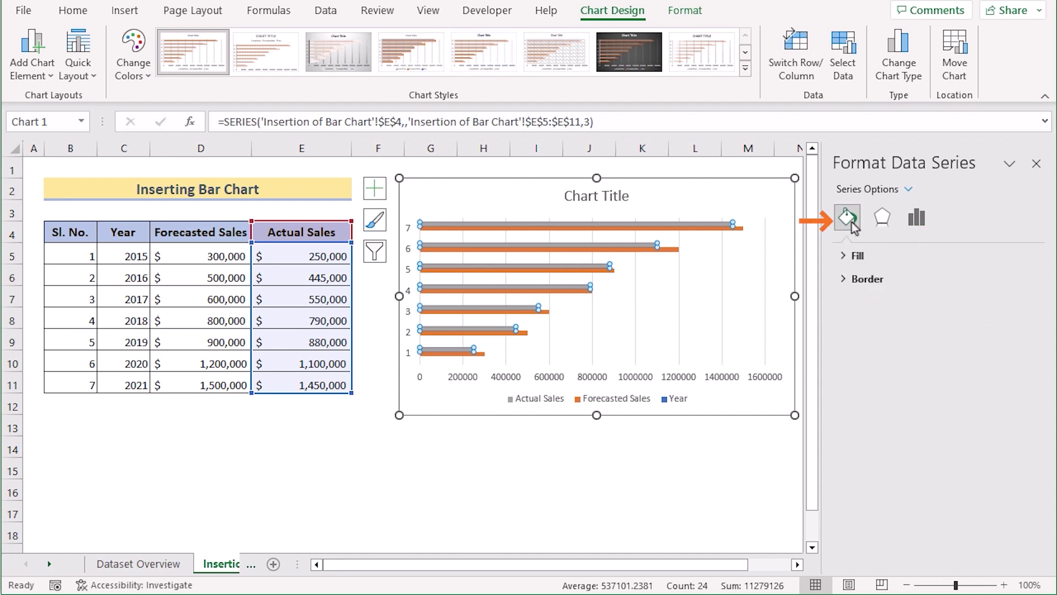
left_click(855, 256)
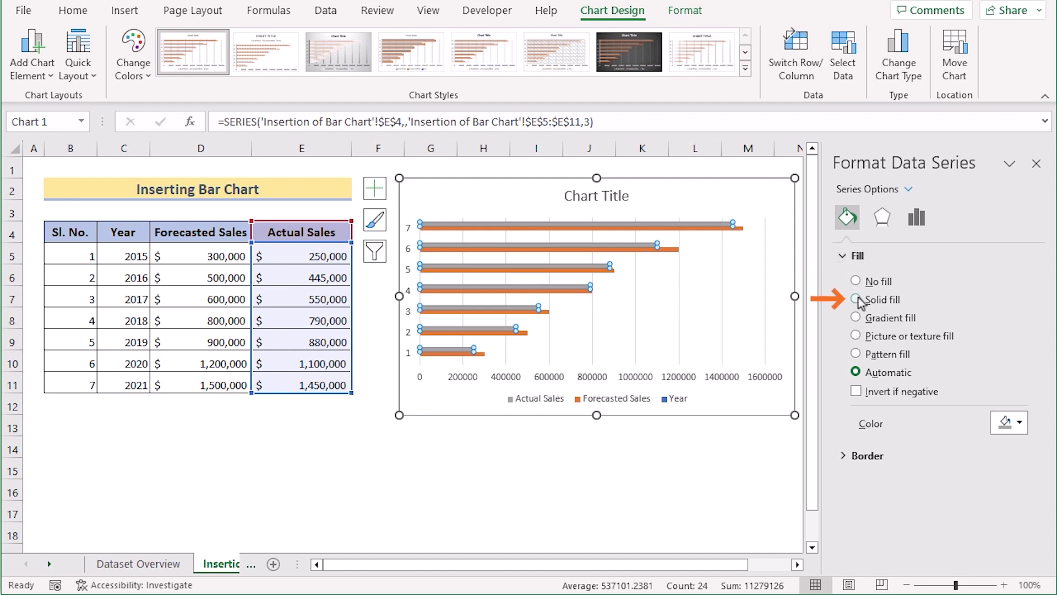
left_click(856, 300)
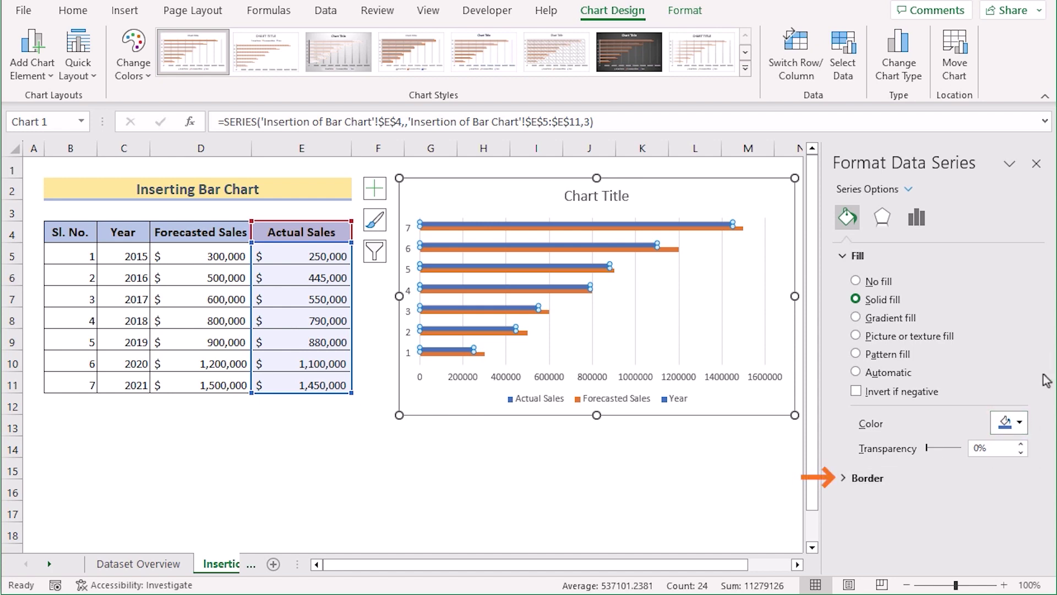
left_click(895, 479)
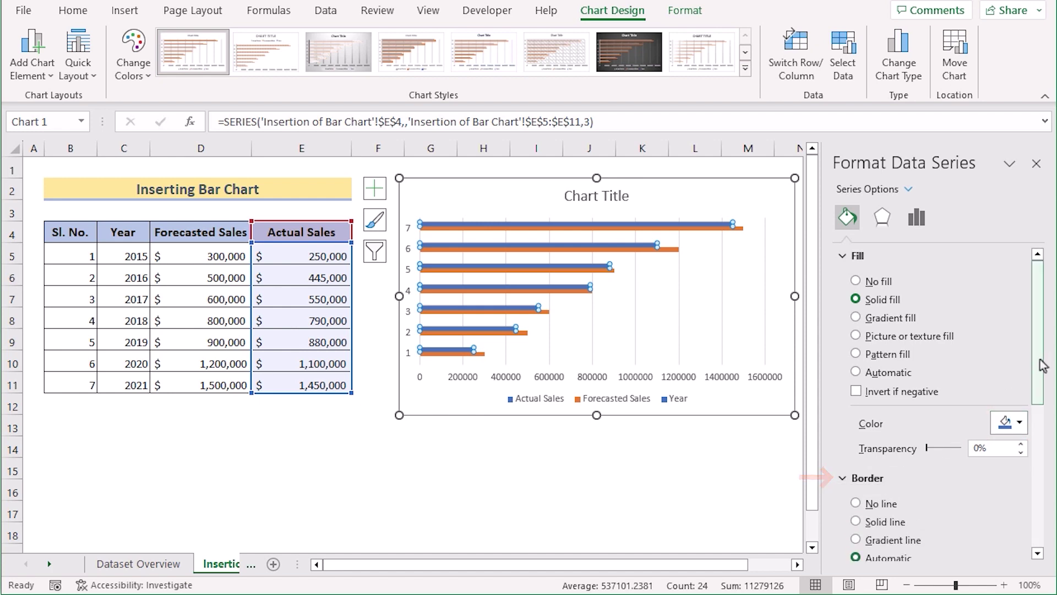
left_click_drag(1041, 361, 1041, 438)
left_click(857, 360)
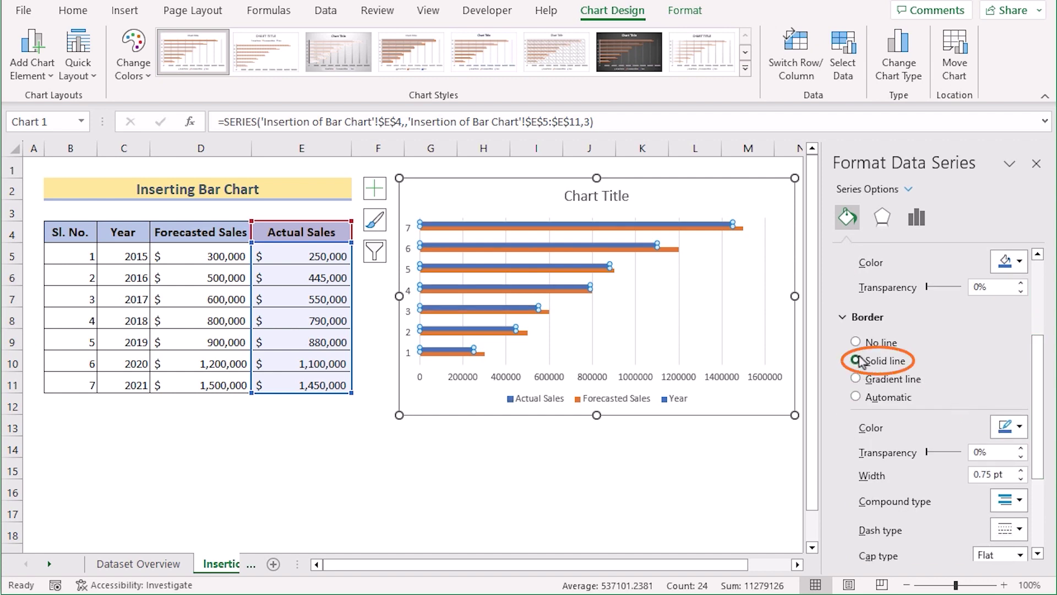
left_click_drag(1039, 421, 1045, 490)
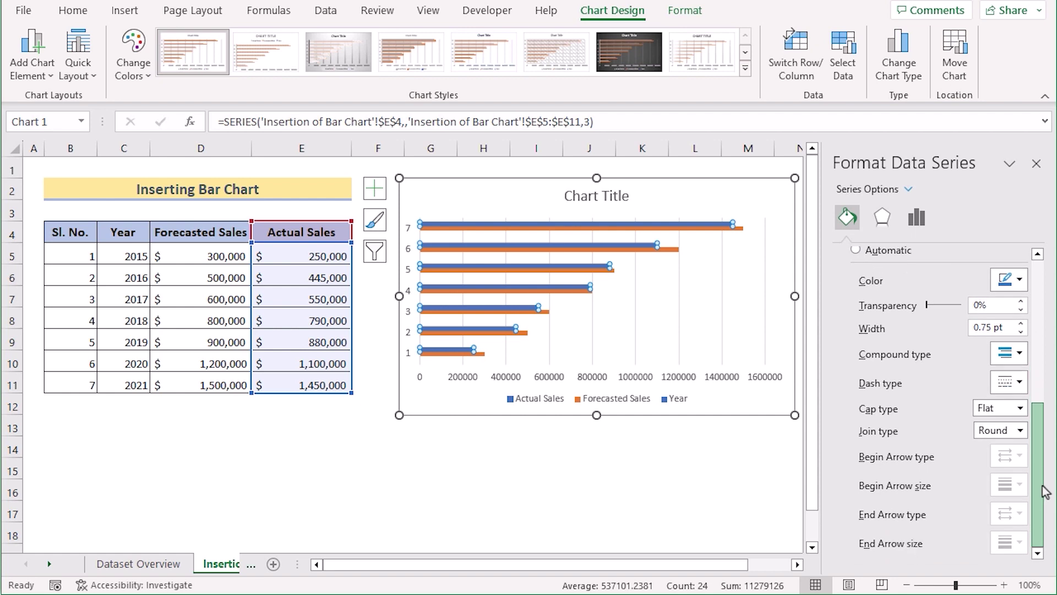
left_click(526, 456)
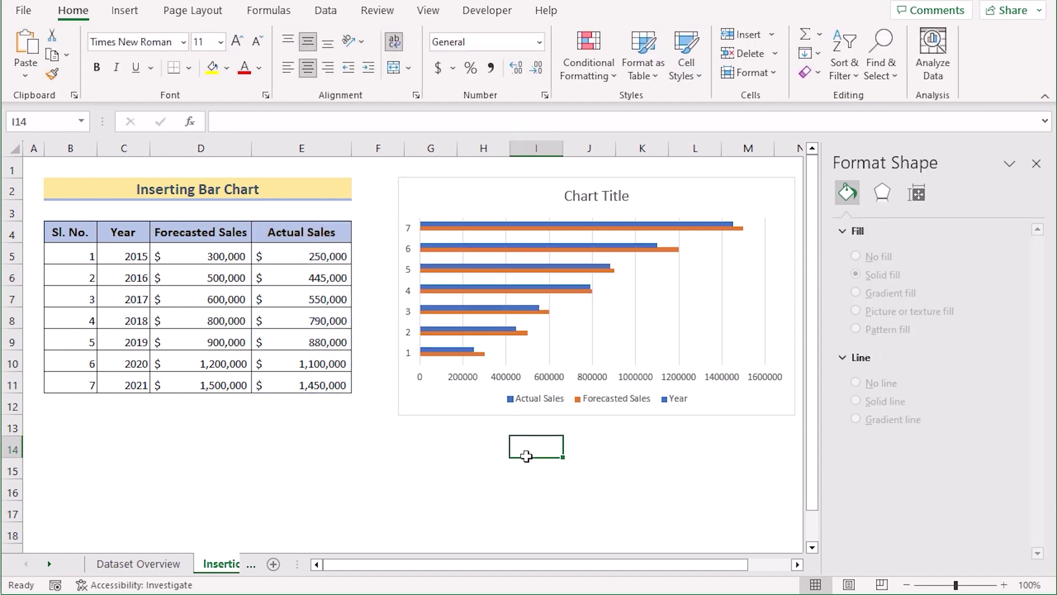
Enlarge the bar chart toward the lower right and show data labels on its bars.
left_click(1035, 165)
left_click(705, 308)
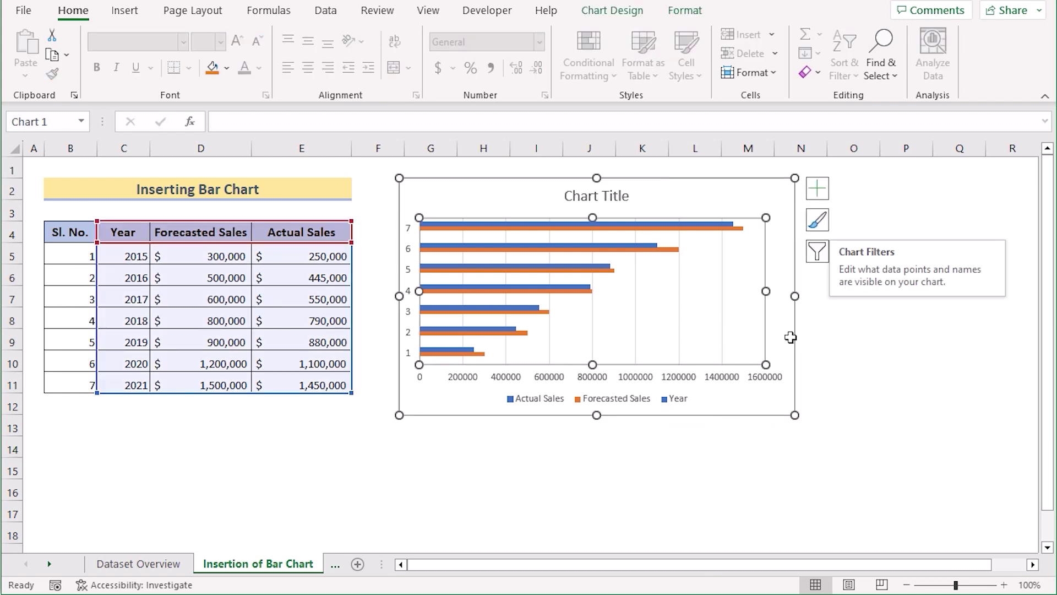
left_click_drag(794, 415, 838, 501)
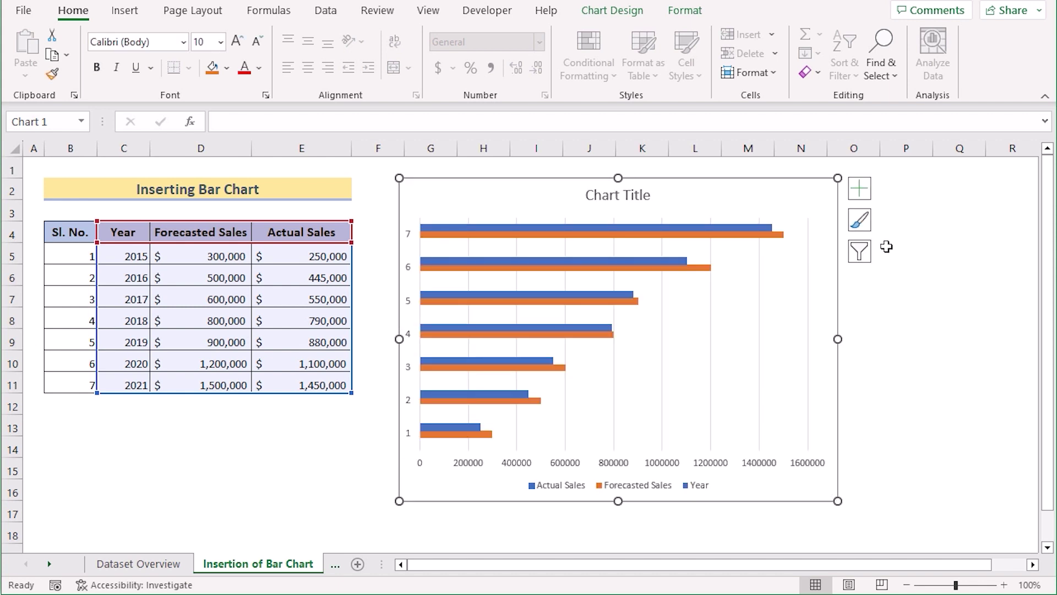
left_click(863, 193)
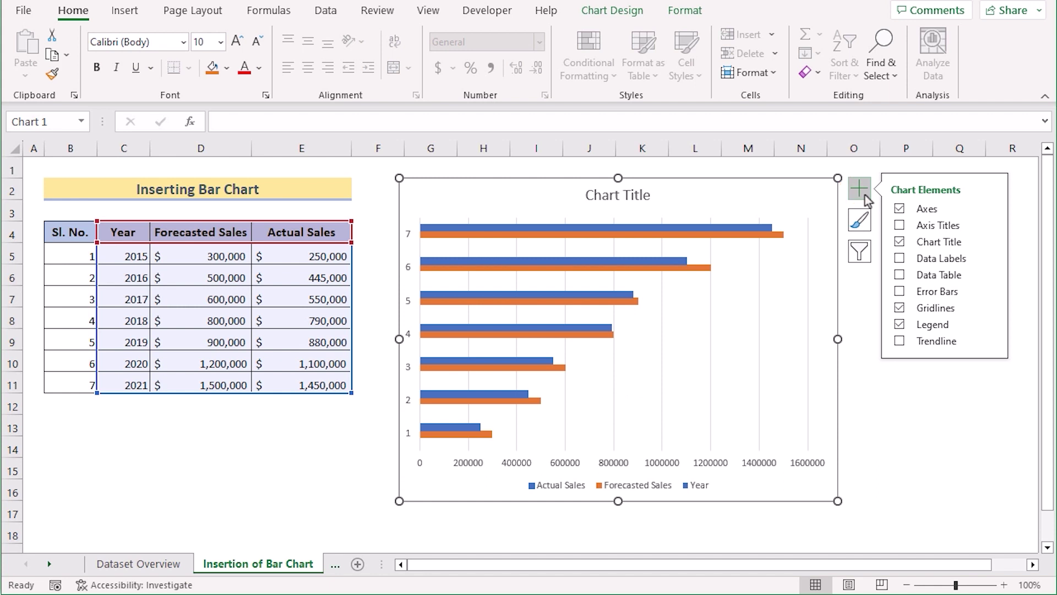
left_click(900, 259)
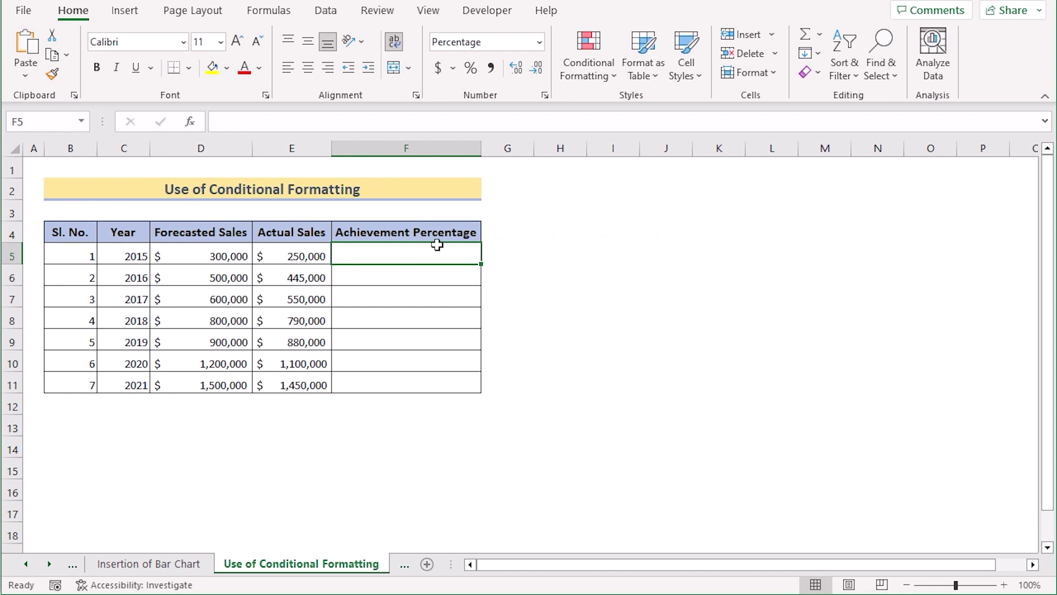
Enter =E5/D5 in F5 to compute the first year's achievement percentage.
left_click(472, 237)
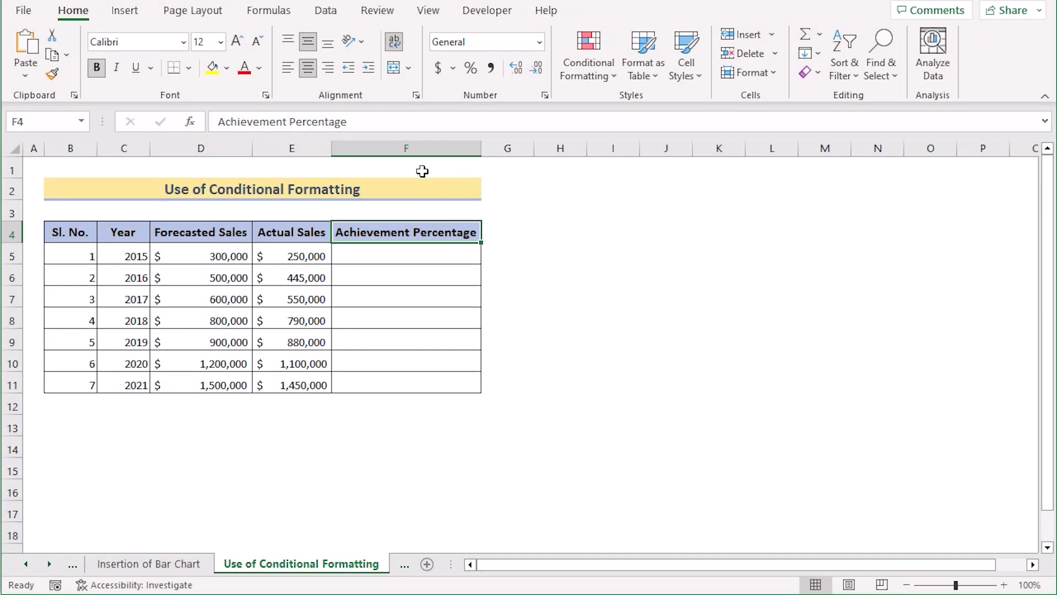
left_click(418, 149)
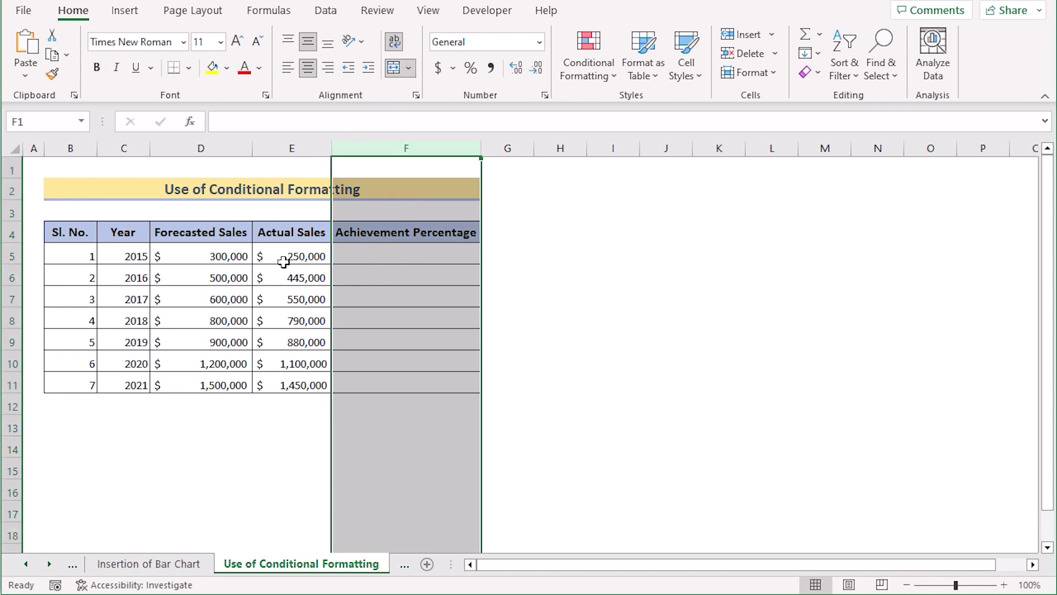
left_click(283, 260)
left_click(353, 256)
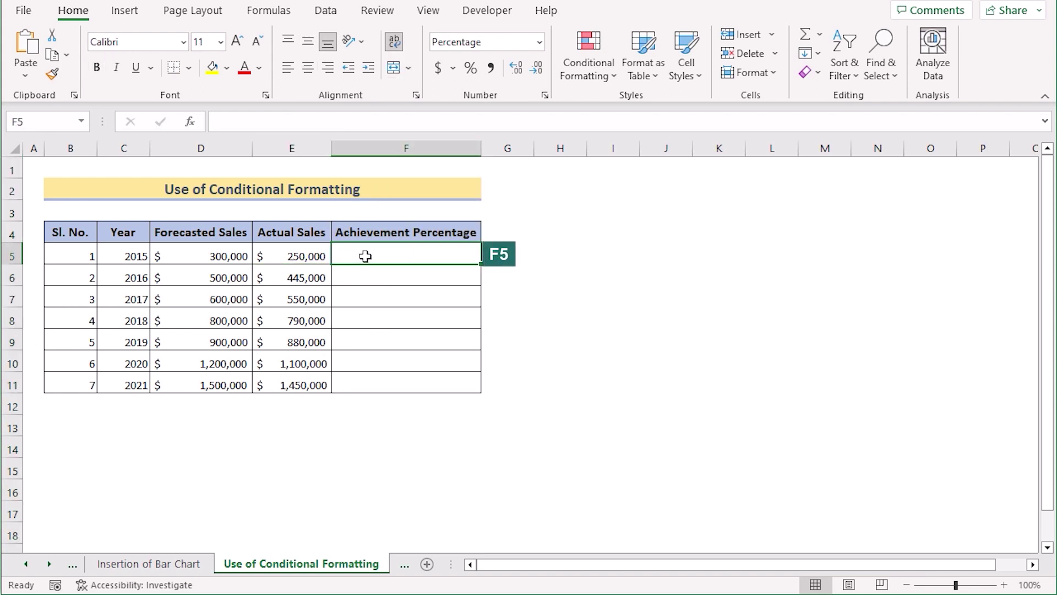
double_click(366, 256)
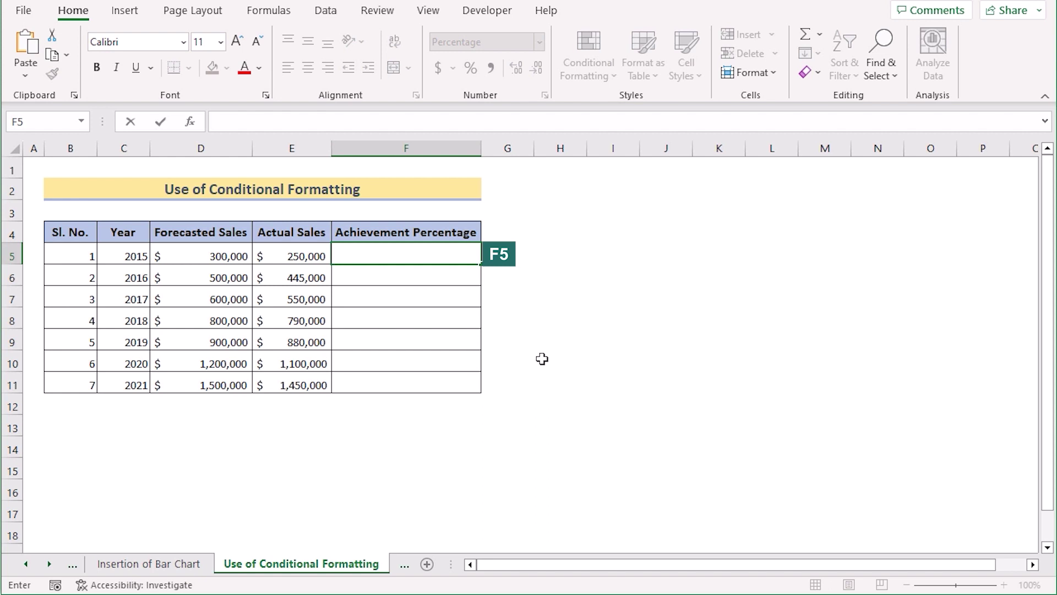
type("=")
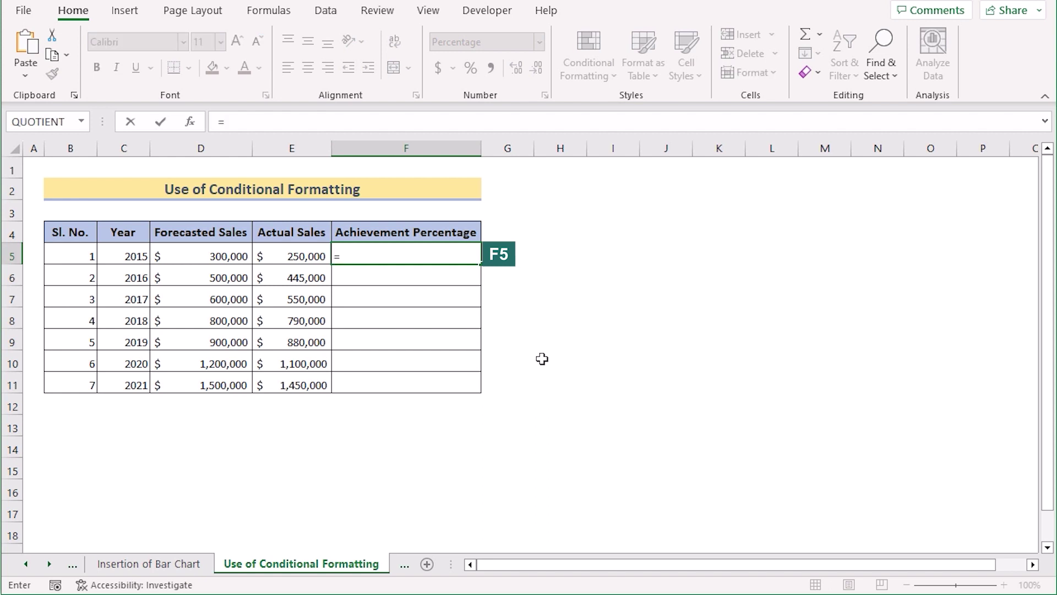
left_click(286, 257)
type("/")
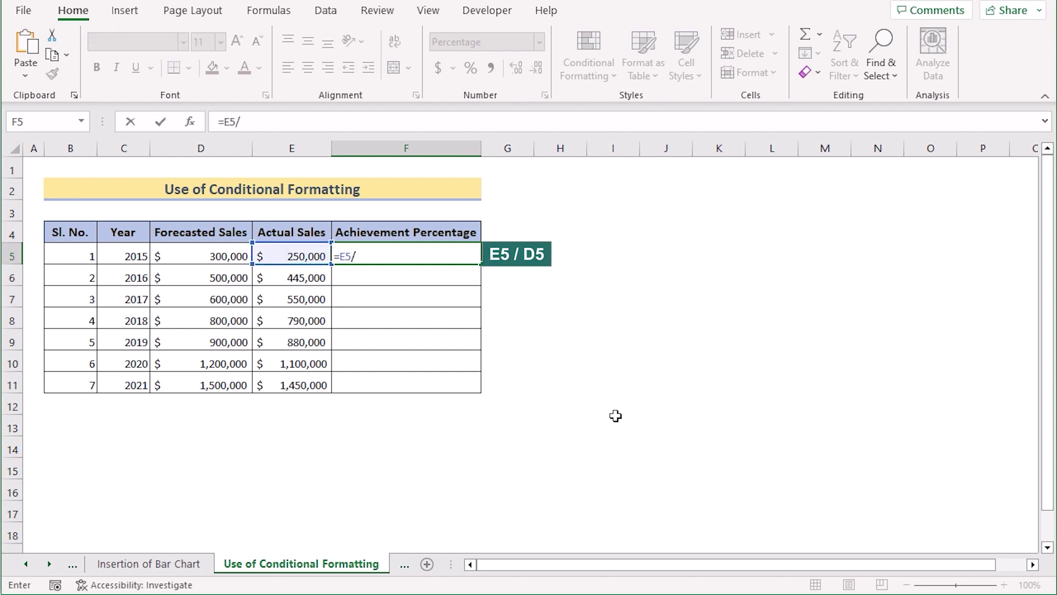
left_click(233, 255)
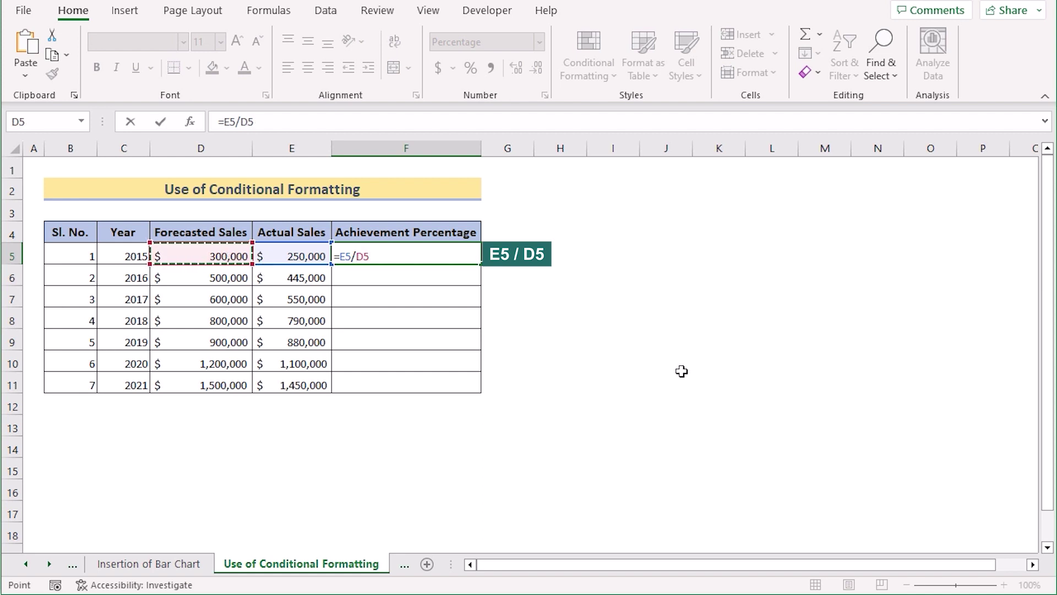
key("Return")
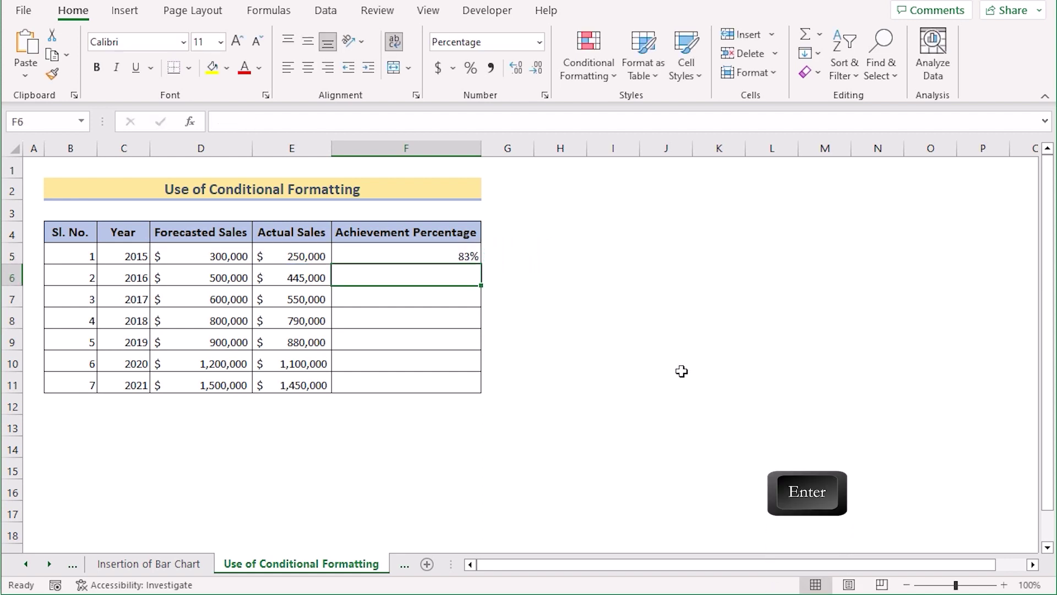
Fill the achievement formula down from F5 to F11.
left_click(453, 256)
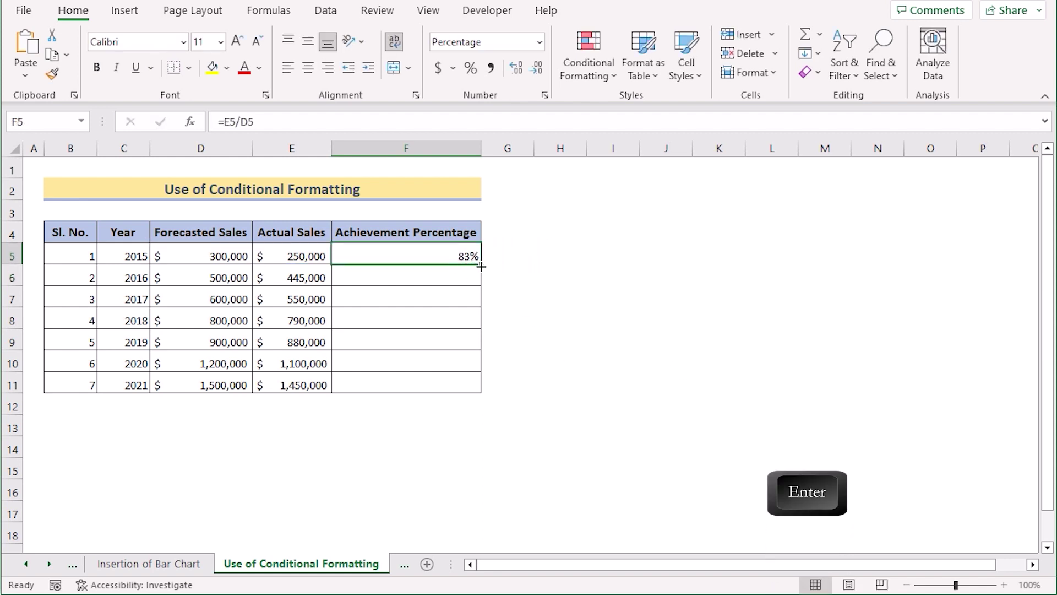
left_click_drag(479, 265, 482, 389)
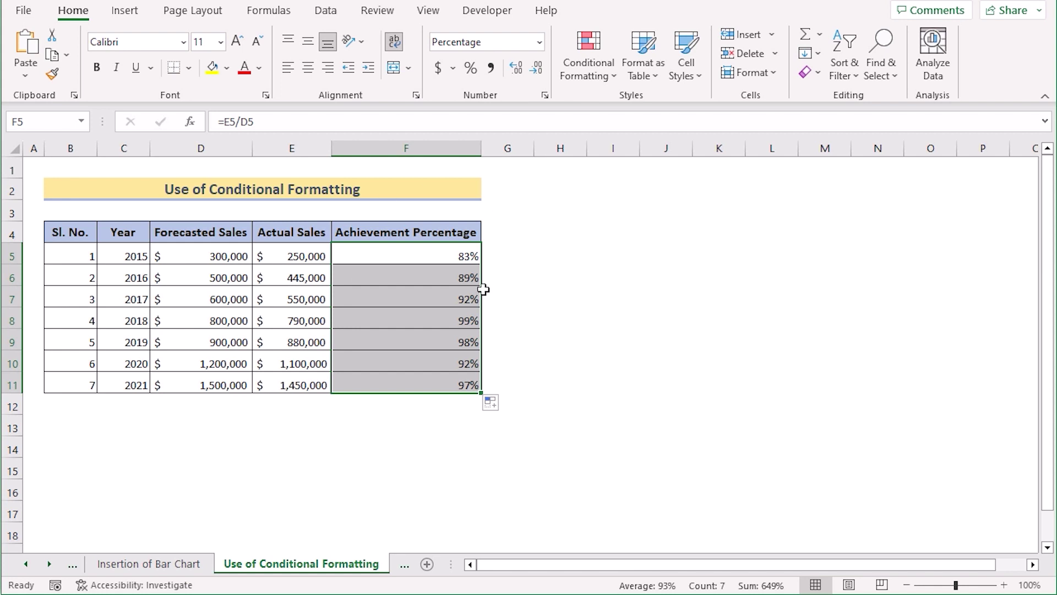
left_click(406, 252)
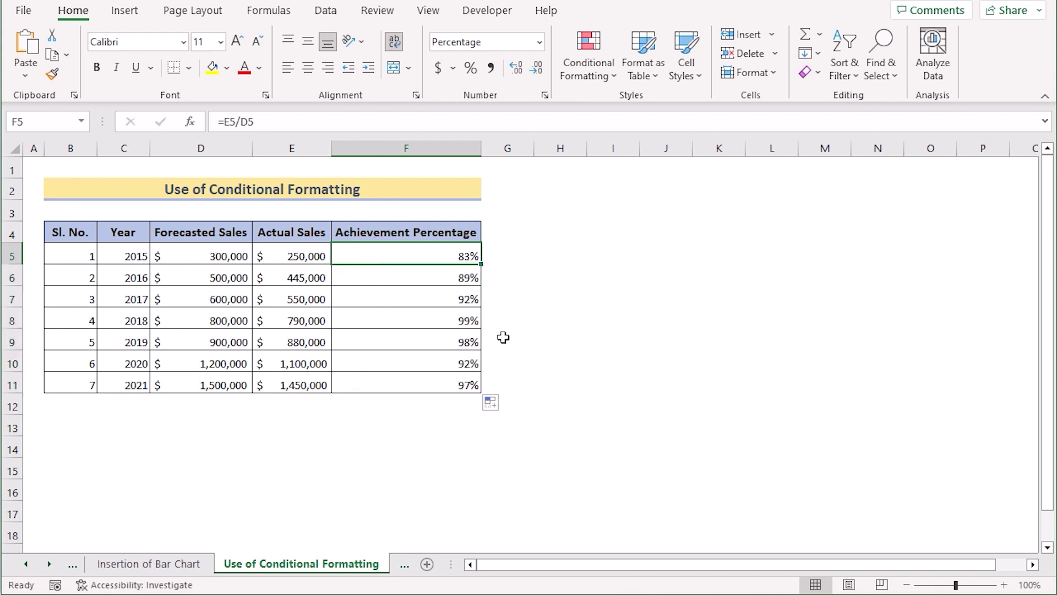
Select F5:F11 and start a custom rule from Conditional Formatting > Data Bars > More Rules.
left_click(429, 385, "shift")
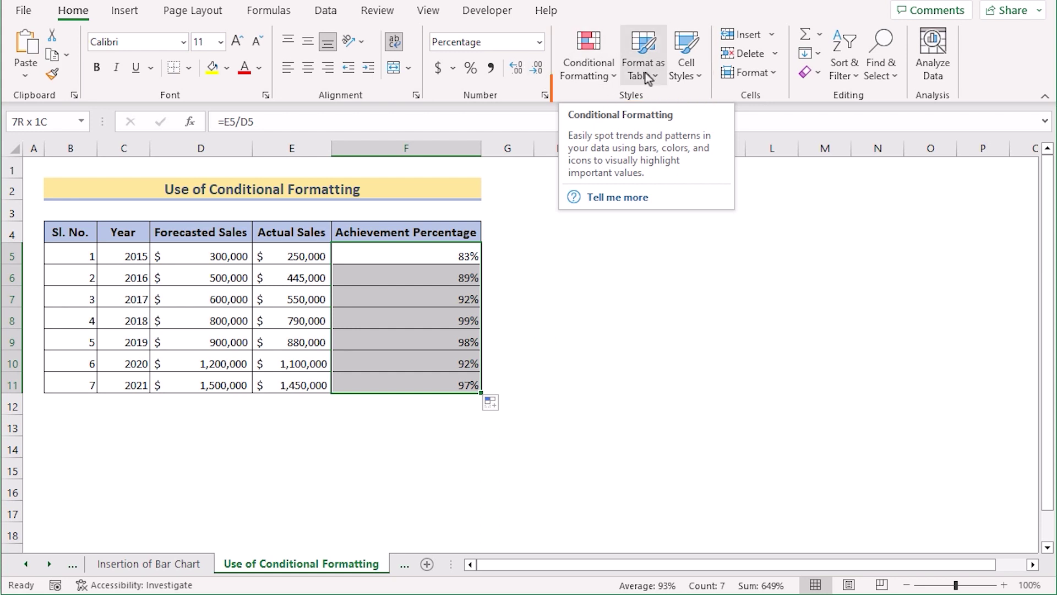
left_click(613, 80)
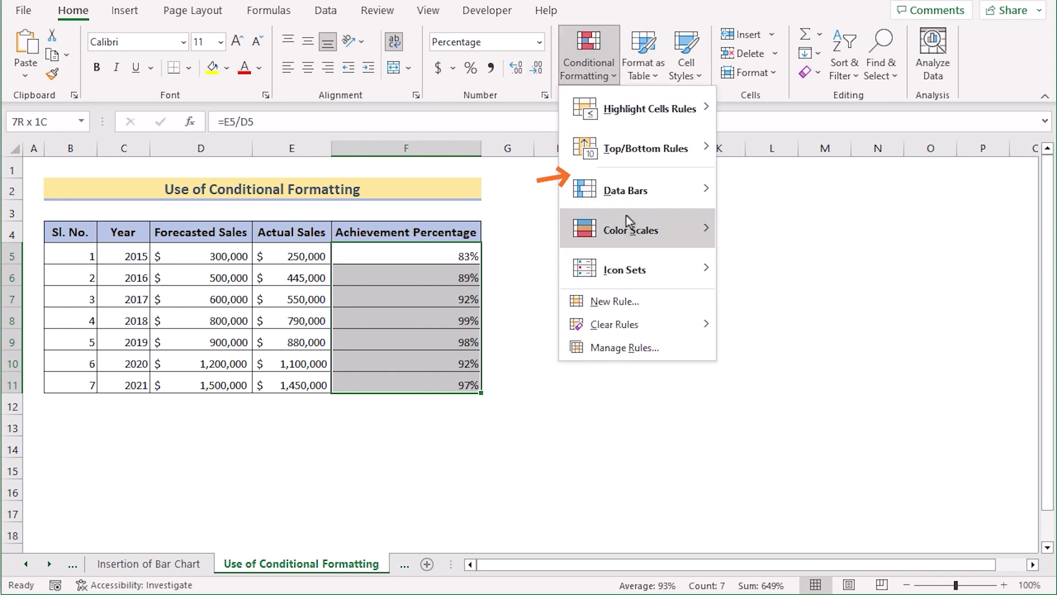
mouse_move(622, 190)
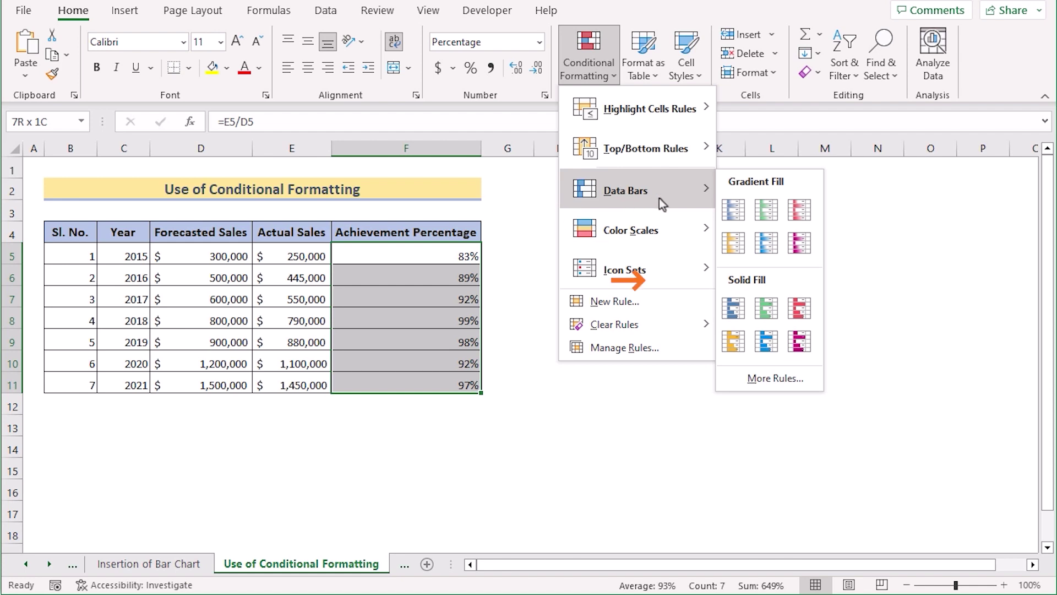
left_click(788, 378)
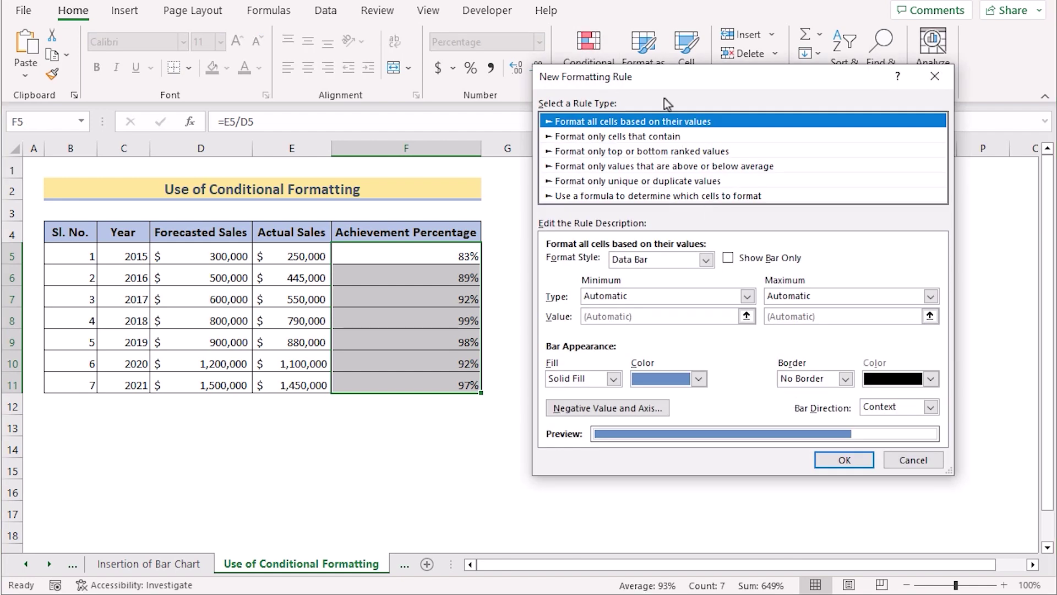
Set the data bar Minimum and Maximum types to Number, with values 0 and 1, and apply.
left_click_drag(659, 78, 686, 76)
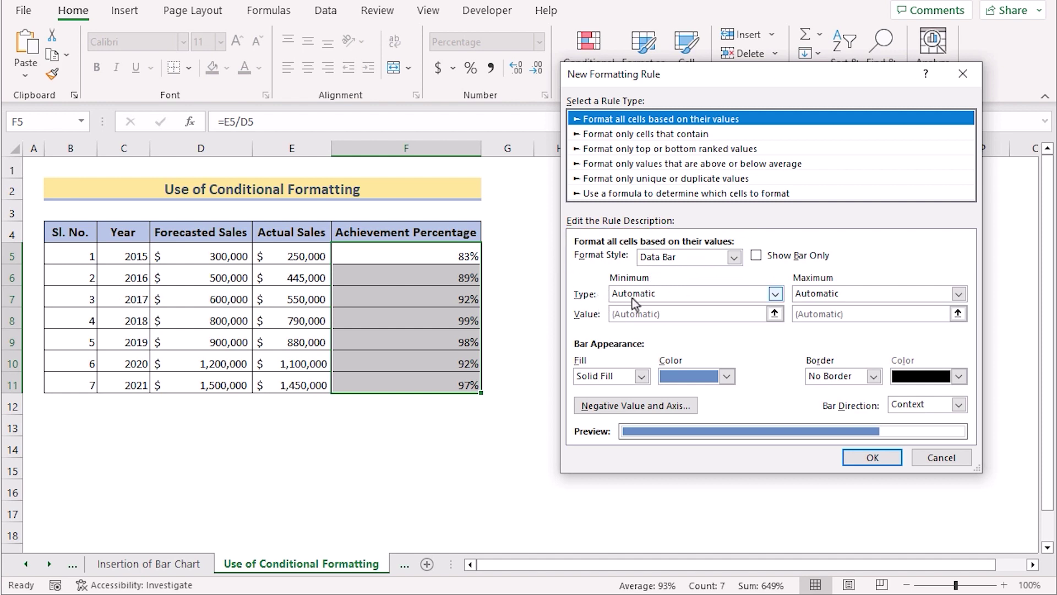
left_click(775, 293)
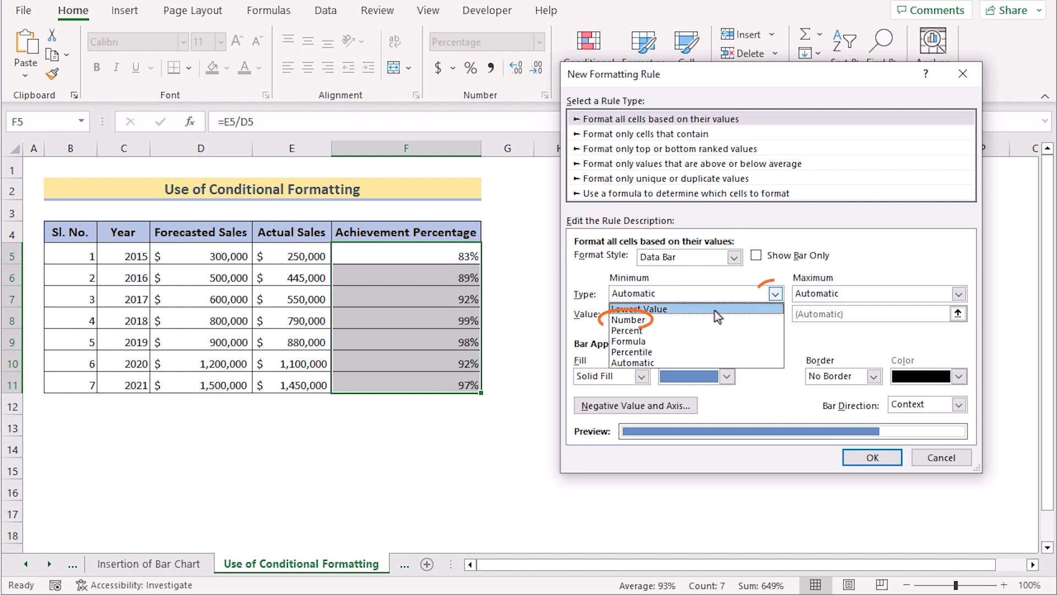
left_click(672, 324)
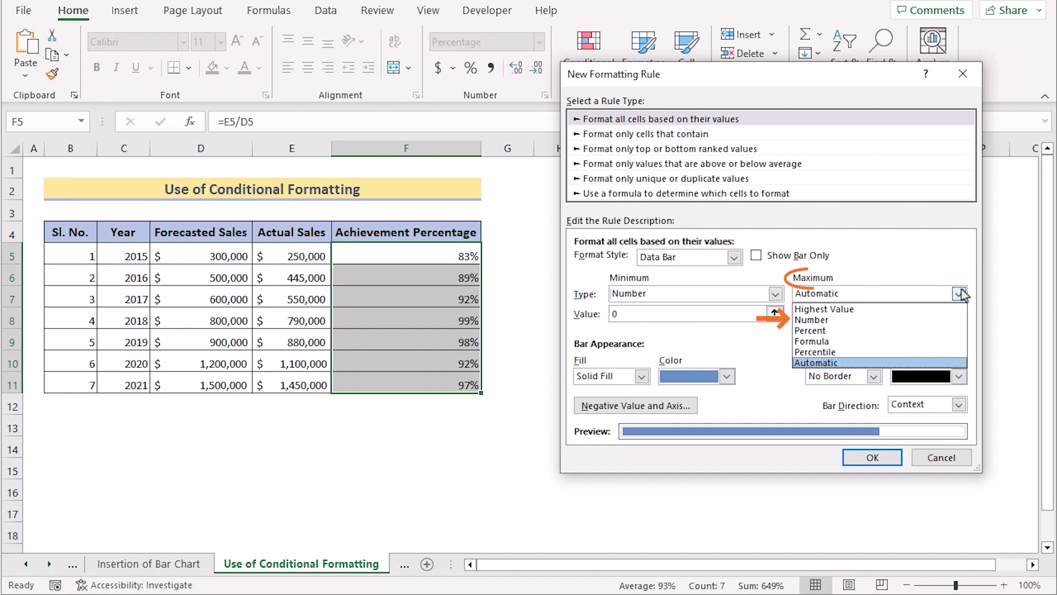
left_click(846, 320)
left_click(810, 318)
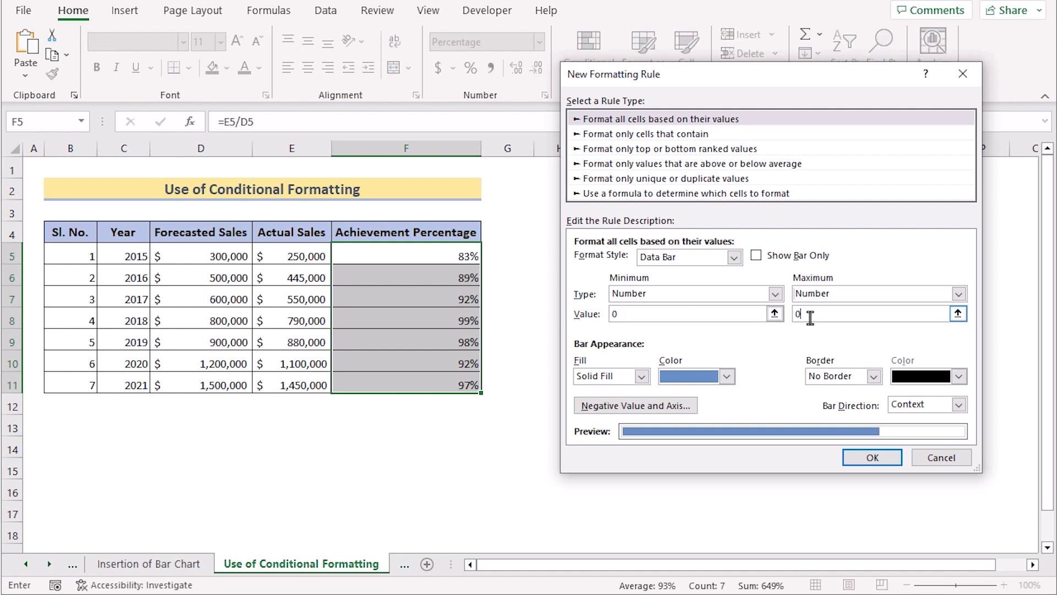
key("BackSpace")
type("1")
left_click(874, 458)
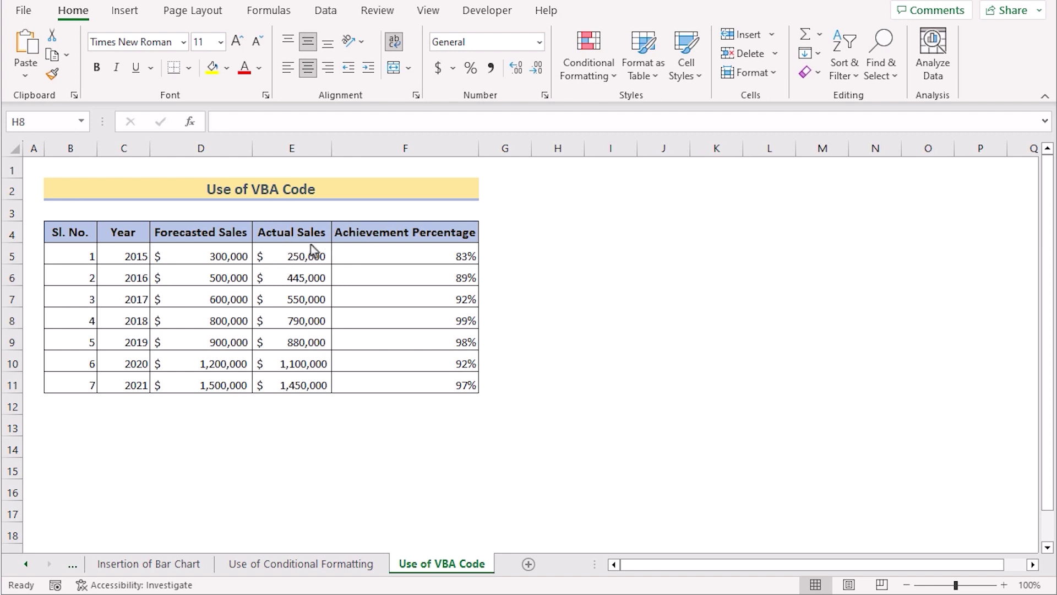
Select F5:F11 and open the Visual Basic editor from the Developer tab.
left_click(389, 252)
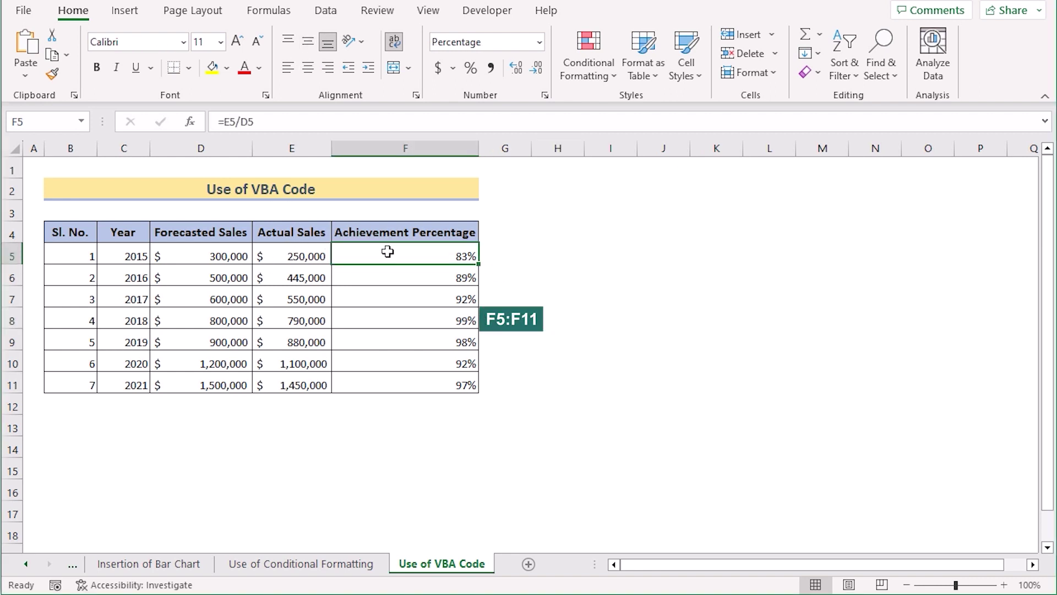
left_click(398, 379, "shift")
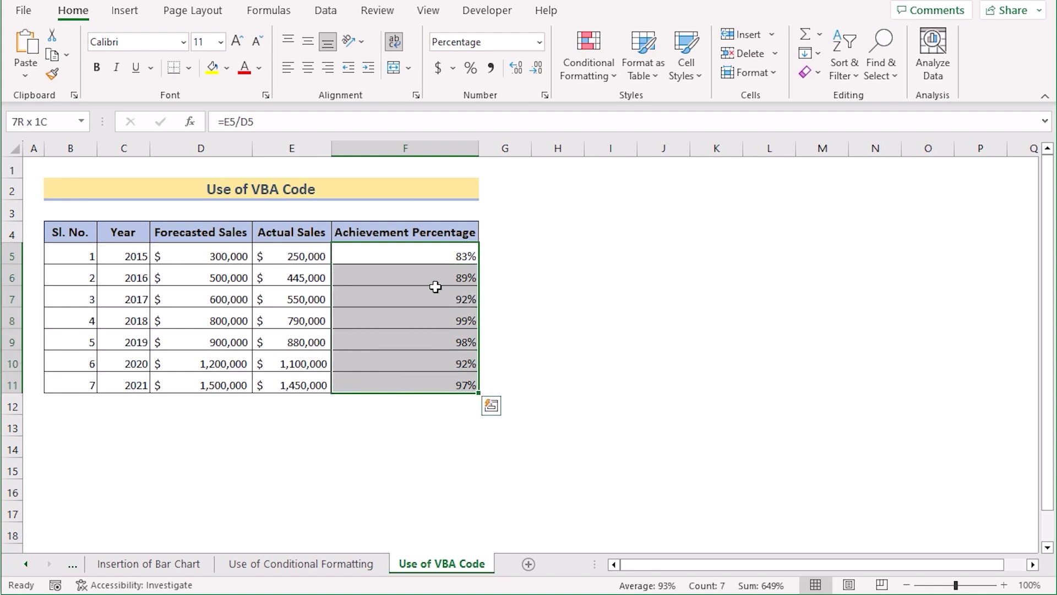
left_click(483, 19)
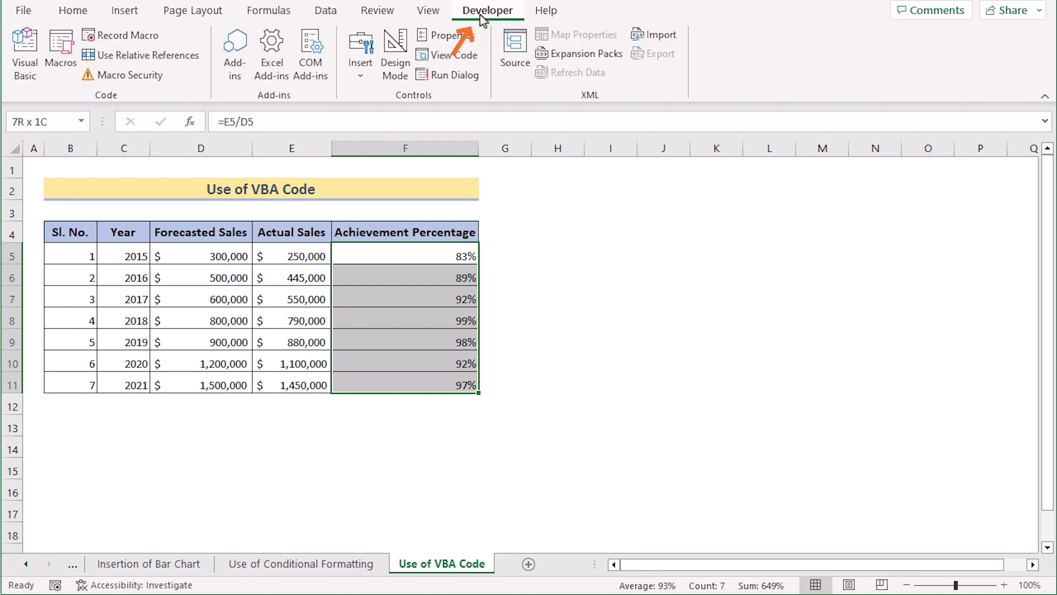
left_click(28, 84)
left_click_drag(326, 45, 394, 35)
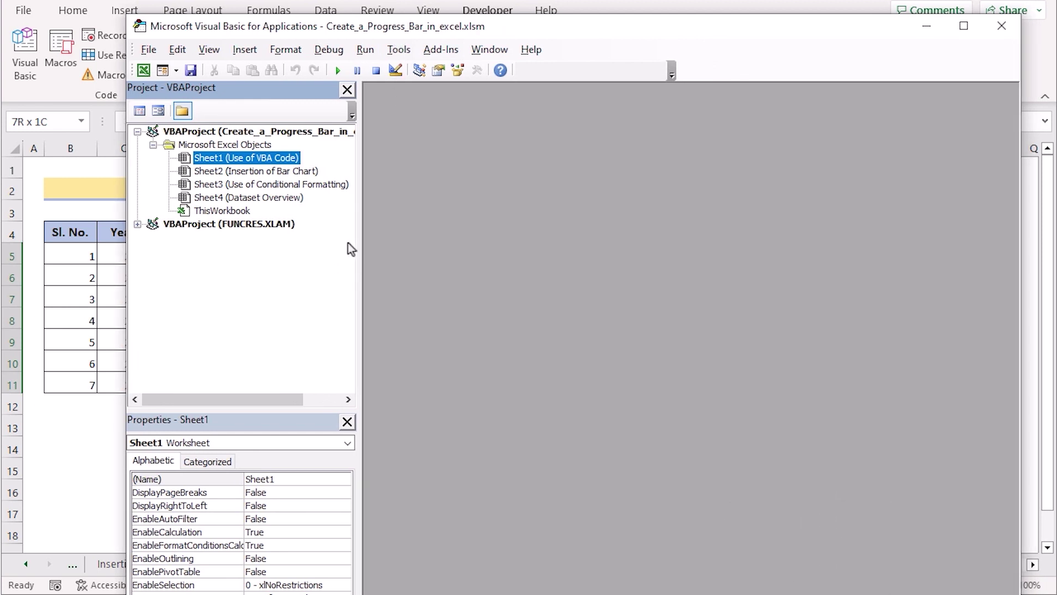
Insert a new Module1, enlarge its code window, and copy all the macro text from Notepad.
left_click(253, 50)
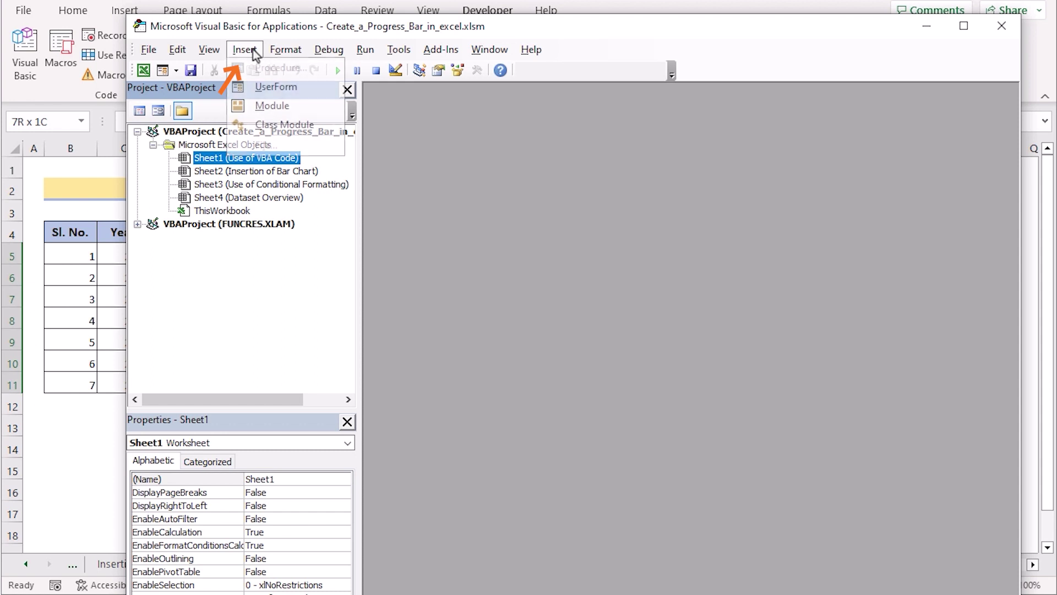
left_click(279, 107)
left_click_drag(429, 148, 364, 82)
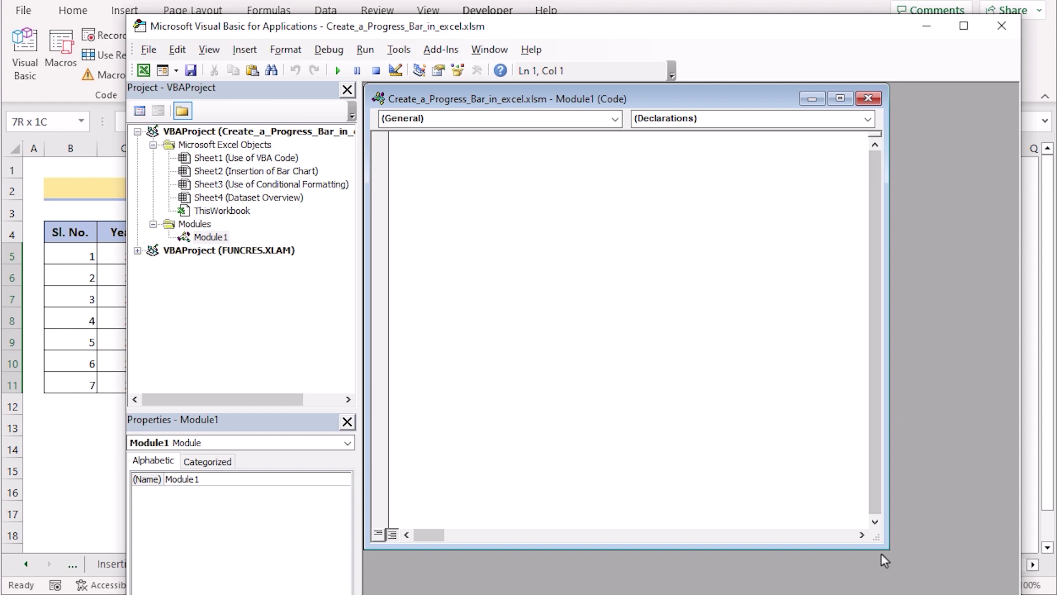
left_click_drag(890, 548, 914, 557)
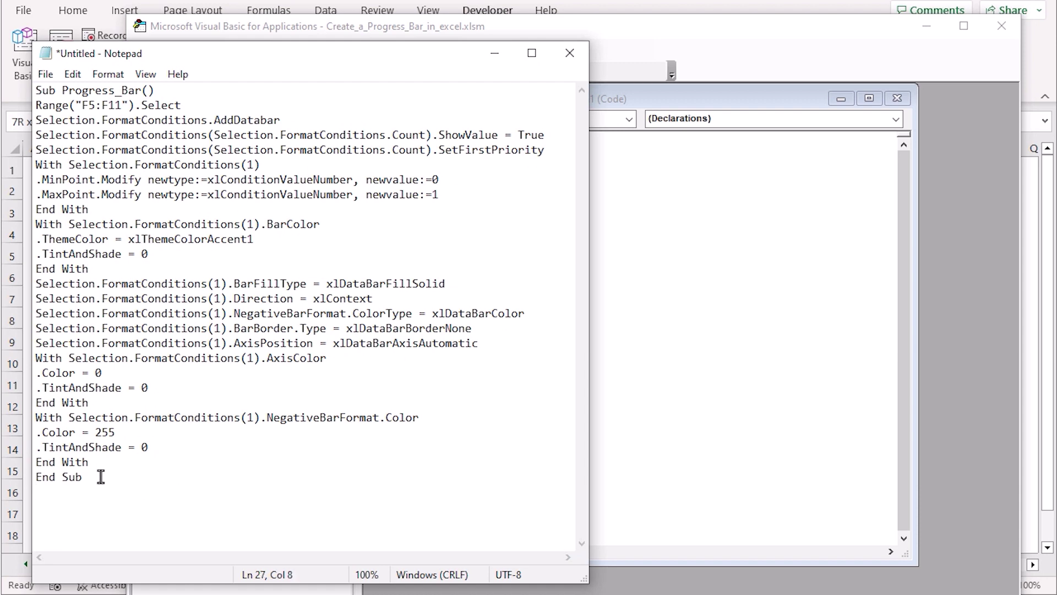
key("ctrl+a")
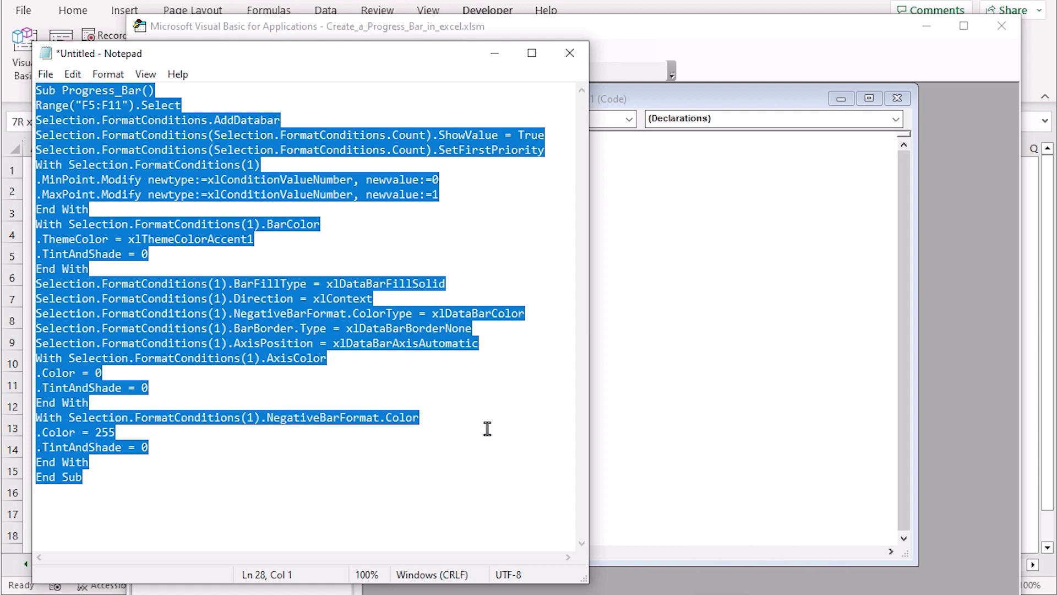
key("ctrl+c")
Paste the copied Progress_Bar macro into the empty Module1 code window.
left_click(490, 55)
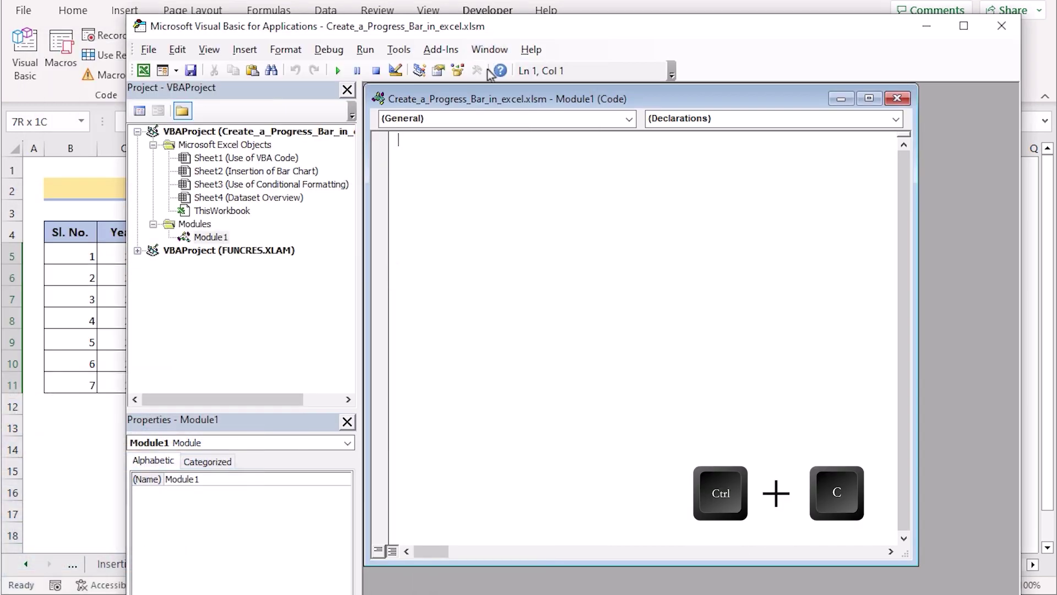
left_click(410, 143)
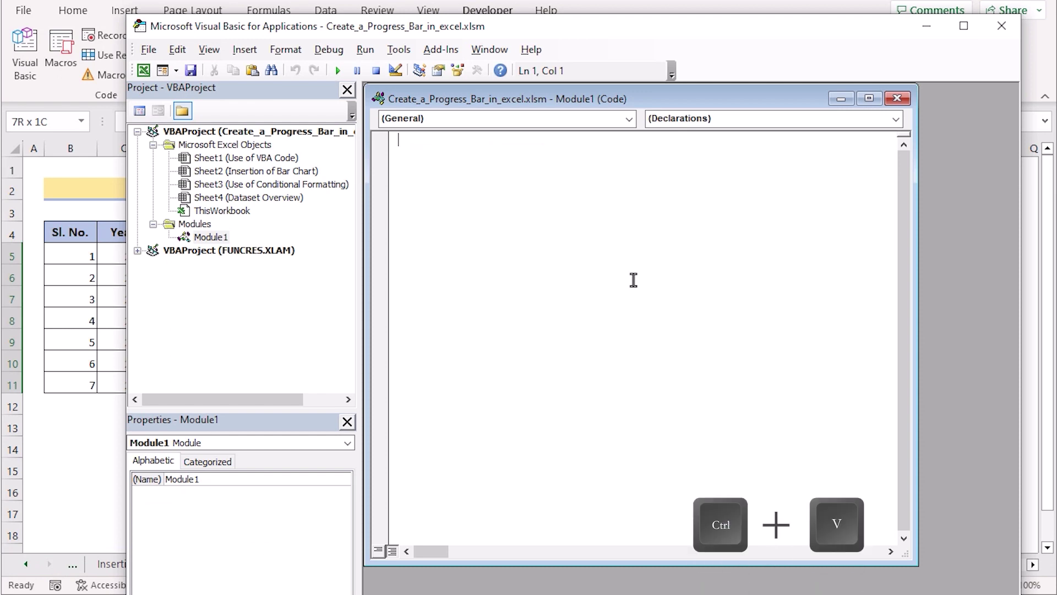
key("ctrl+v")
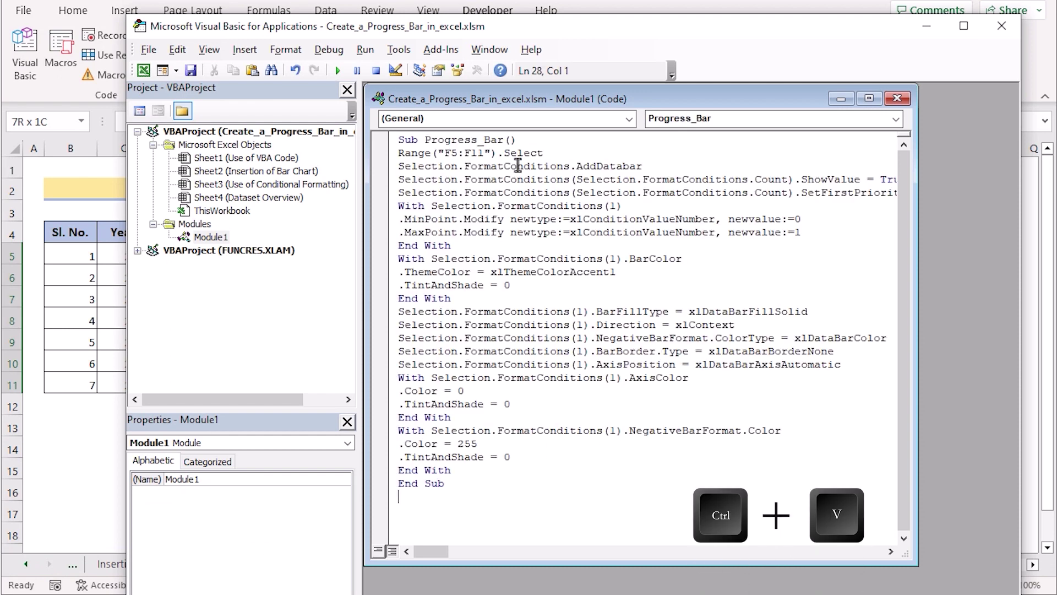